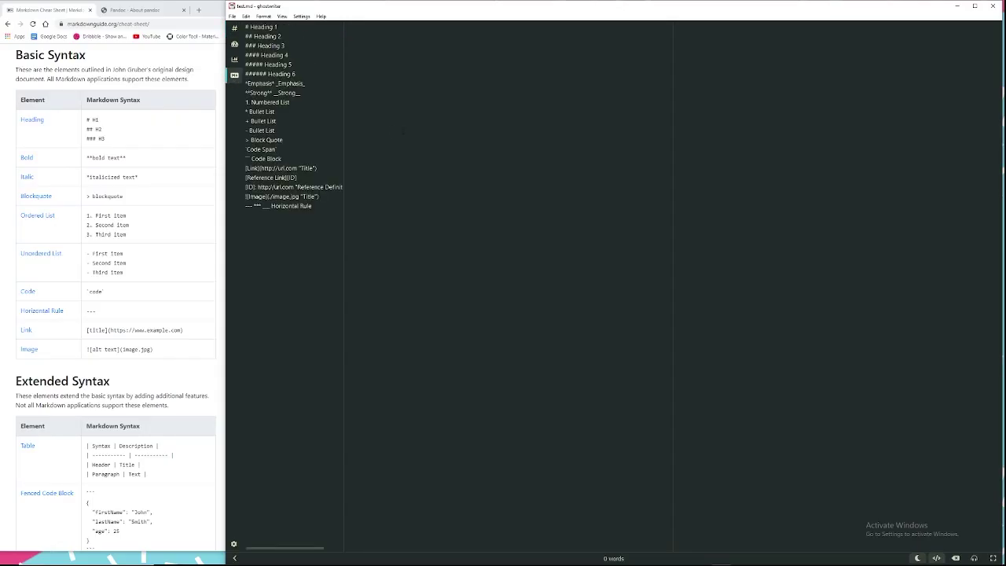
Step: Write four nested Markdown headings from level one to level four: Title, Section 1, NPCs and Treasure
text(# Title)
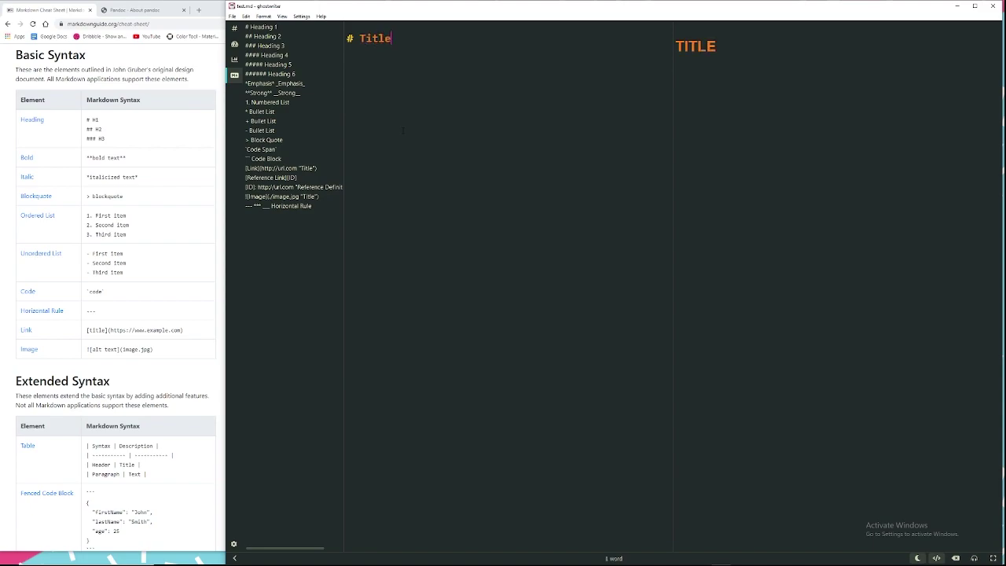
key(Return)
text(## Section 1)
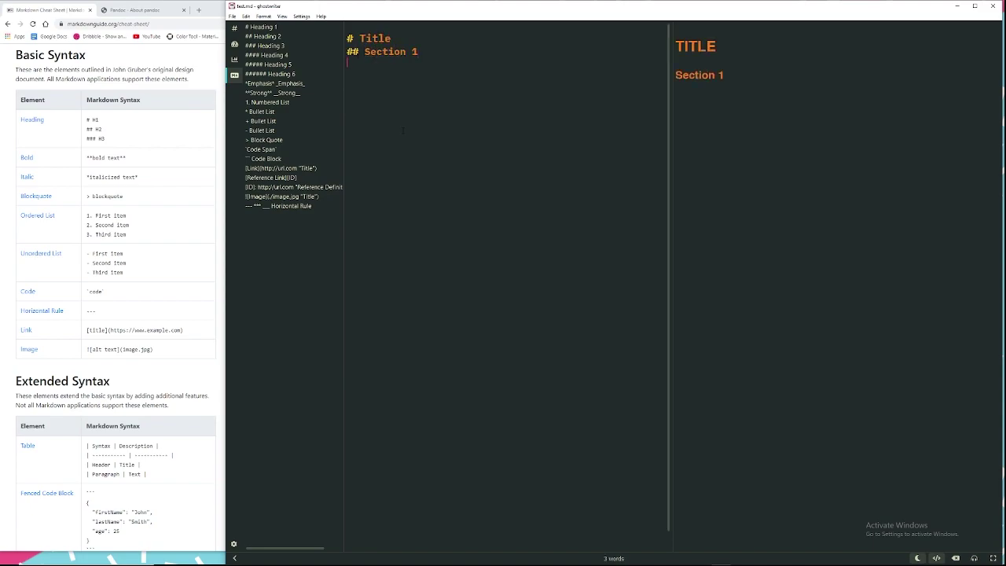
key(Return)
text(### NPCs)
key(Return)
text(#### Treasure  )
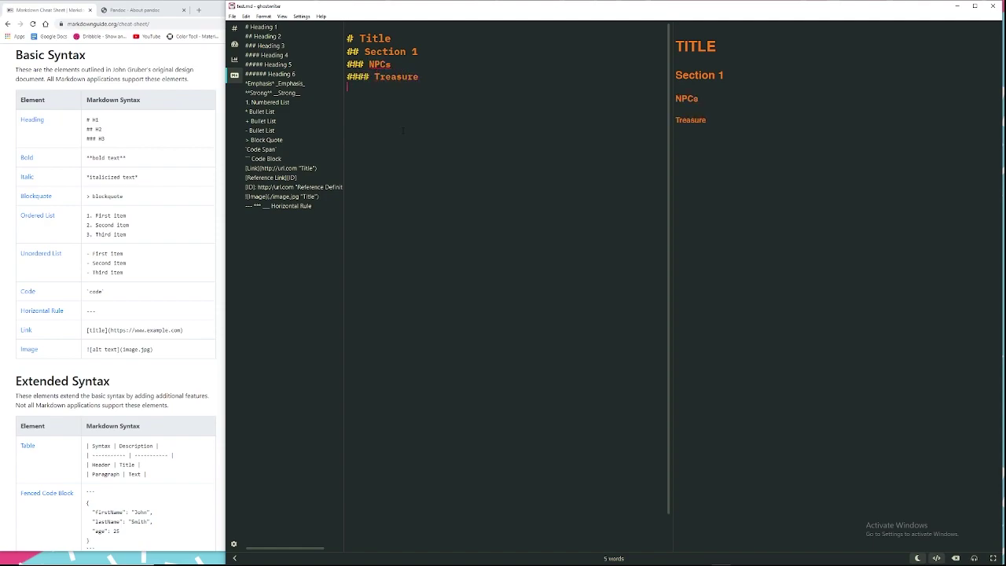
Step: Add a numbered list under Treasure with the entries item 1, item 2 and item 3
text(1. item 1)
key(Return)
text(item 2)
key(Return)
text(item 3)
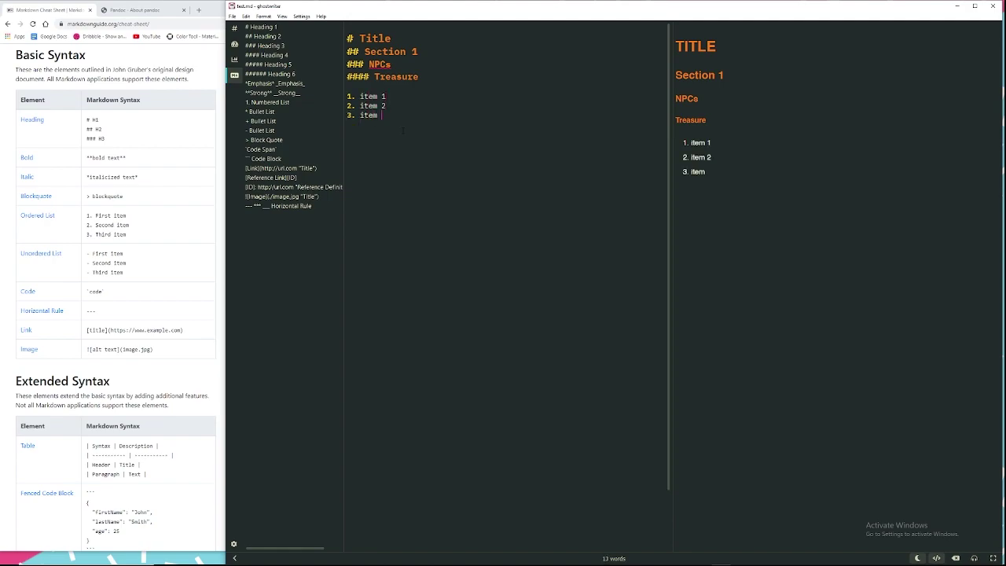
Step: End the numbered list and insert two paragraphs of Lorem ipsum placeholder text below it
key(Return)
key(Return)
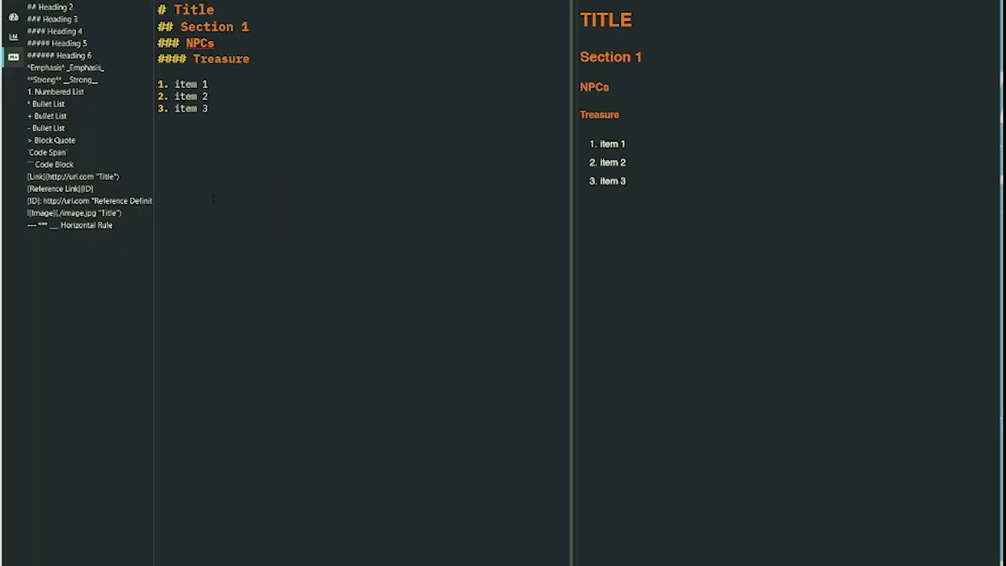
text(Lorem ipsum dolor sit amet, consectetur adipiscing elit, sed do eiusmod tempor incididunt ut labore et dolore magna aliqua. Laoreet suspendisse interdum consectetur libero id faucibus nisl tincidunt. Enim diam vulputate ut pharetra sit amet aliquam. Nam aliquam sem et tortor consequat id. Duis convallis convallis tellus id interdum velit laoreet. Libero id faucibus nisl tincidunt eget nullam non nisi. Cursus euismod quis viverra nibh cras pulvinar mattis nunc sed. Elit scelerisque mauris pellentesque pulvinar pellentesque. Augue ut lectus arcu bibendum. Convallis convallis tellus id interdum velit laoreet id. Dignissim suspendisse in est ante in nibh mauris cursus mattis. Non diam phasellus vestibulum lorem sed. Mollis nunc sed id semper. Viverra aliquet eget sit amet tellus cras adipiscing enim. Tincidunt eget nullam non nisi.  A iaculis at erat pellentesque adipiscing commodo elit. Ac tincidunt vitae semper quis lectus nulla. Ut venenatis tellus in metus vulputate eu scelerisque. Et egestas quis ipsum suspendisse ultrices. Faucibus interdum posuere lorem ipsum. Tristique et egestas quis ipsum suspendisse ultrices gravida dictum fusce. Facilisi nullam vehicula ipsum a arcu cursus vitae congue. Nullam ac tortor vitae purus faucibus ornare suspendisse sed. Scelerisque felis imperdiet proin fermentum. Eu sem integer vitae justo eget. Dictum non consectetur a erat nam at lectus urna. Quis commodo odio aenean sed adipiscing diam donec adipiscing. Mauris commodo quis imperdiet massa tincidunt nunc pulvinar sapien et. Sit amet tellus cras adipiscing enim eu.)
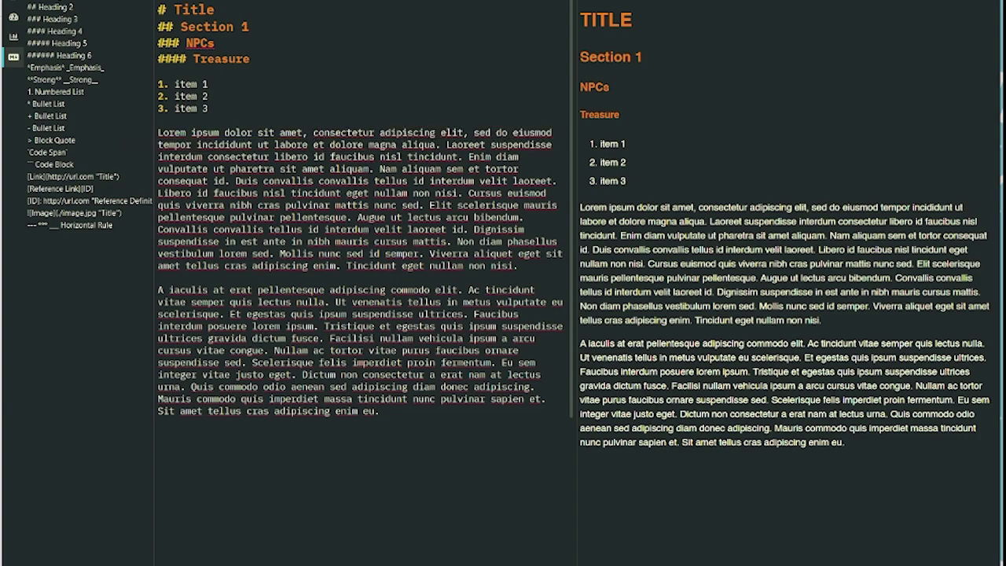
Step: Italicize "consectetur adipiscing" and bold the sentence "Elit scelerisque mauris pellentesque pulvinar pellentesque." with Markdown asterisks in the first paragraph
text(*)
click(463, 132)
text(*)
click(430, 204)
text(**)
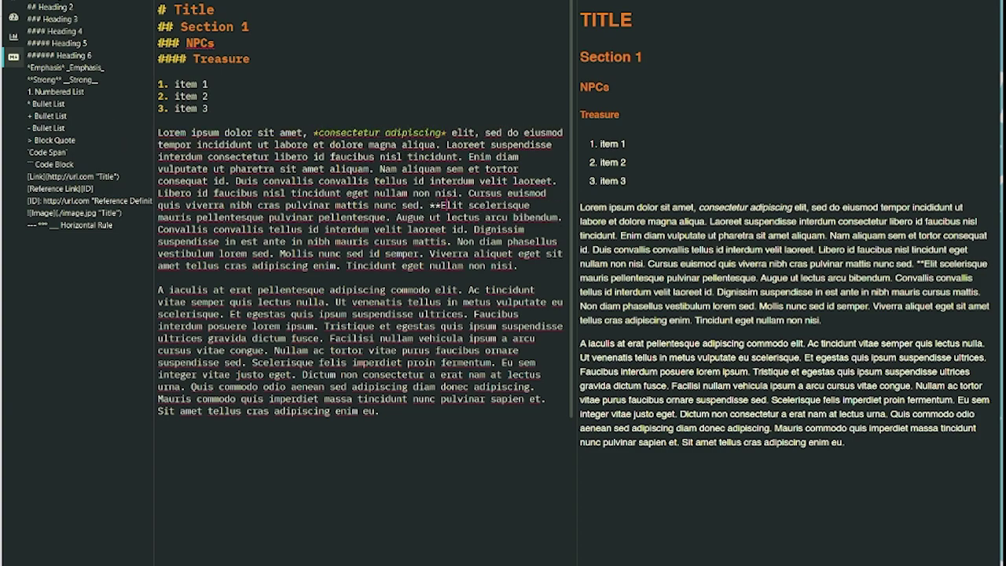
click(388, 217)
text(**)
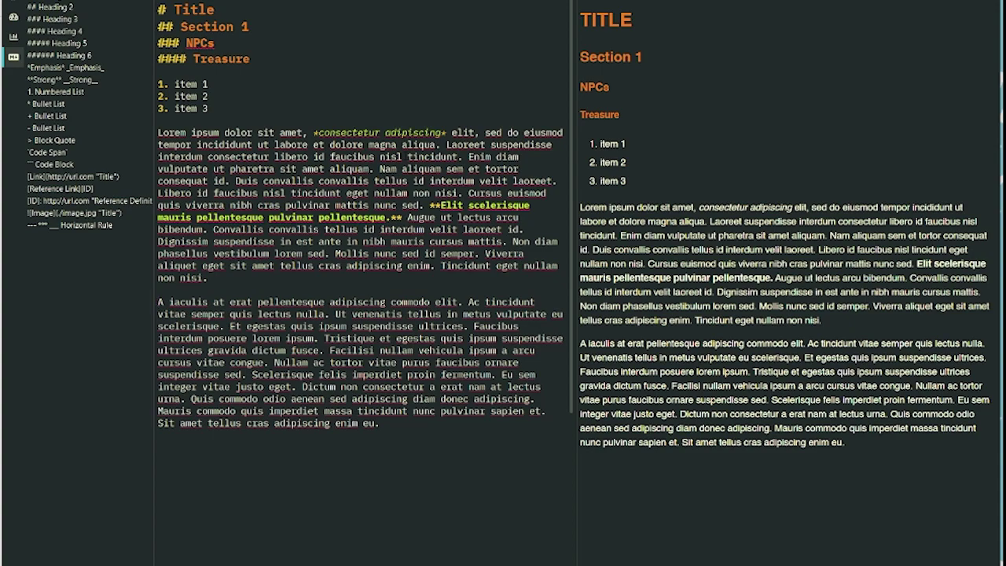
Step: Turn the second paragraph into a block quote and add a level-one heading "Chapter 1" above the first paragraph
click(158, 302)
text(>)
click(158, 132)
key(Return)
key(Return)
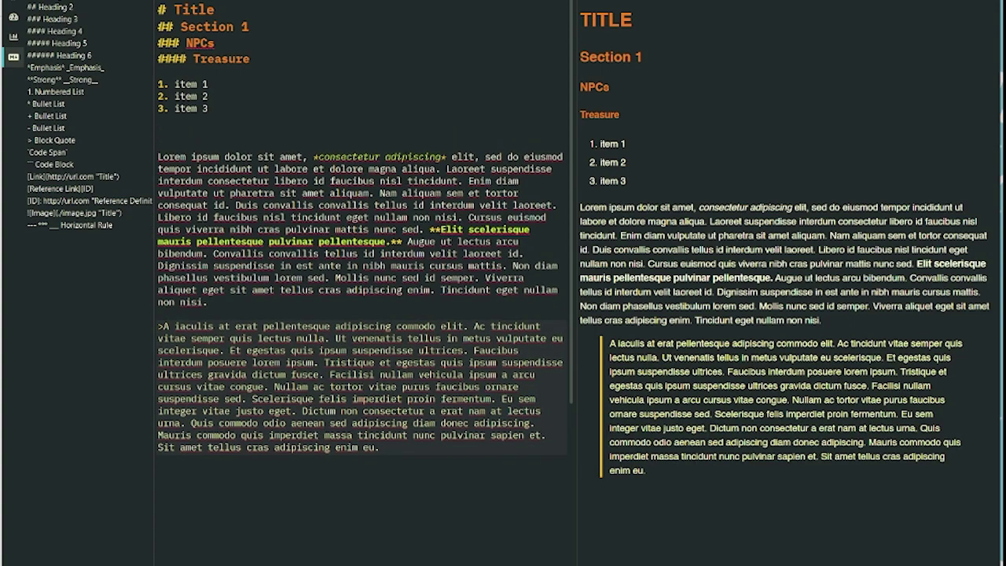
text(# Chapter 1)
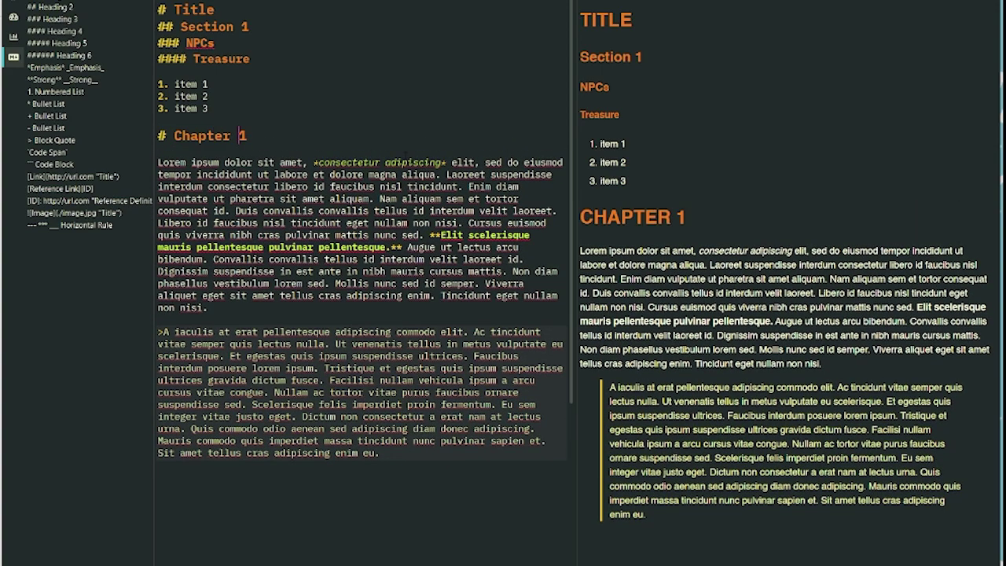
Step: Try deeper heading levels on the Chapter 1 heading and leave it at level two
click(165, 135)
text(######)
key(BackSpace)
key(BackSpace)
key(BackSpace)
key(BackSpace)
key(BackSpace)
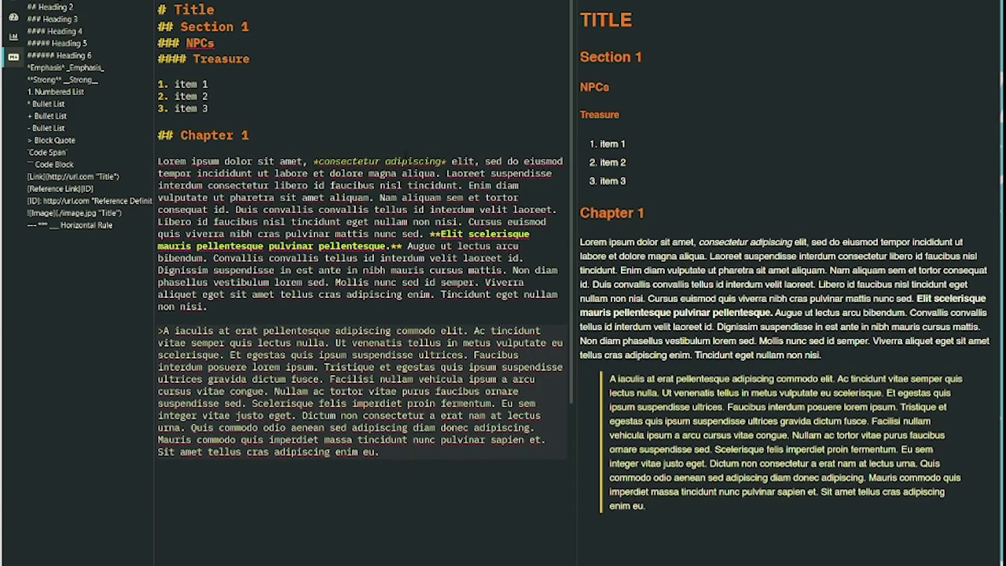
Step: Start a three-column Markdown table below the block quote with the headers 1d4, Wandering Monsters and Attitude and a separator row
click(409, 458)
key(Return)
text(||||)
text(1d4|Wandering Monst)
text(ers|Attitude|)
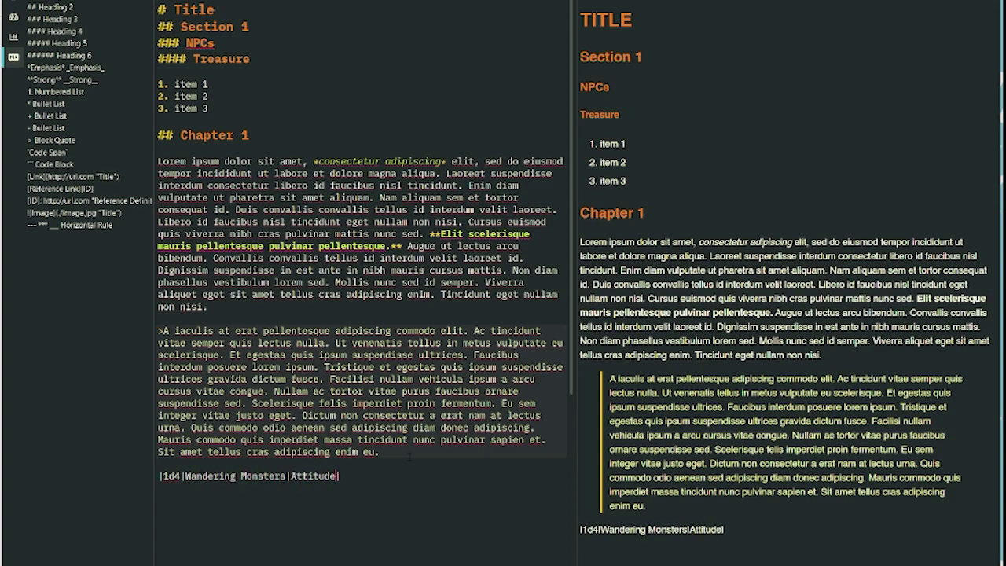
key(Return)
text(|---|---|---)
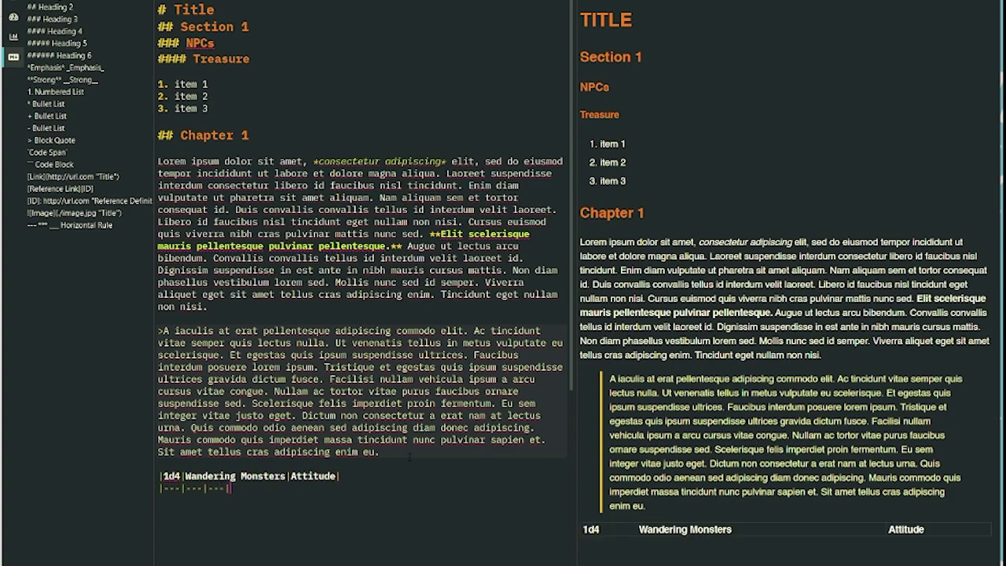
Step: Add four otherwise empty rows to the table and number them 1 to 4 in the first column
text(| |||)
key(Return)
text(||||)
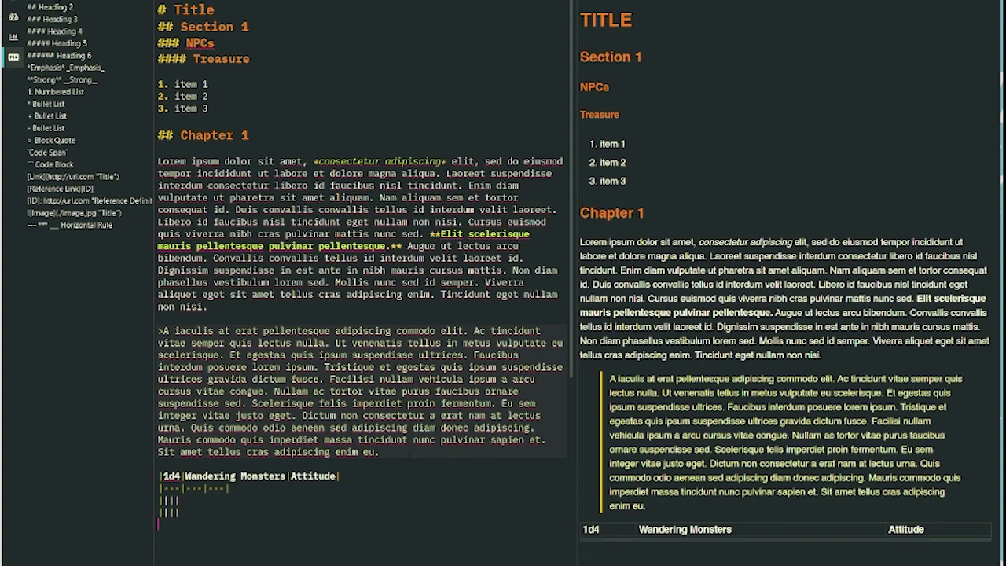
key(Return)
text(|3||| |4|||)
key(Up)
key(Home)
key(Right)
text(3)
key(Up)
text(2)
key(Up)
text(1|)
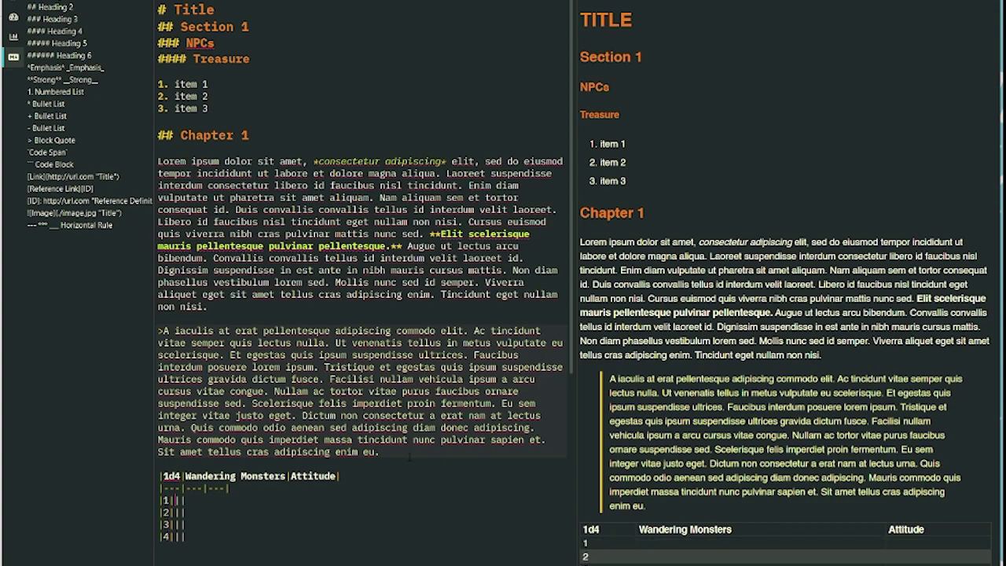
Step: Fill row 1 with "2d6 goblins" and "very chill", and row 2 with "3d20 laser snails" and "grumpy"
text(2d6 goblins|very chill)
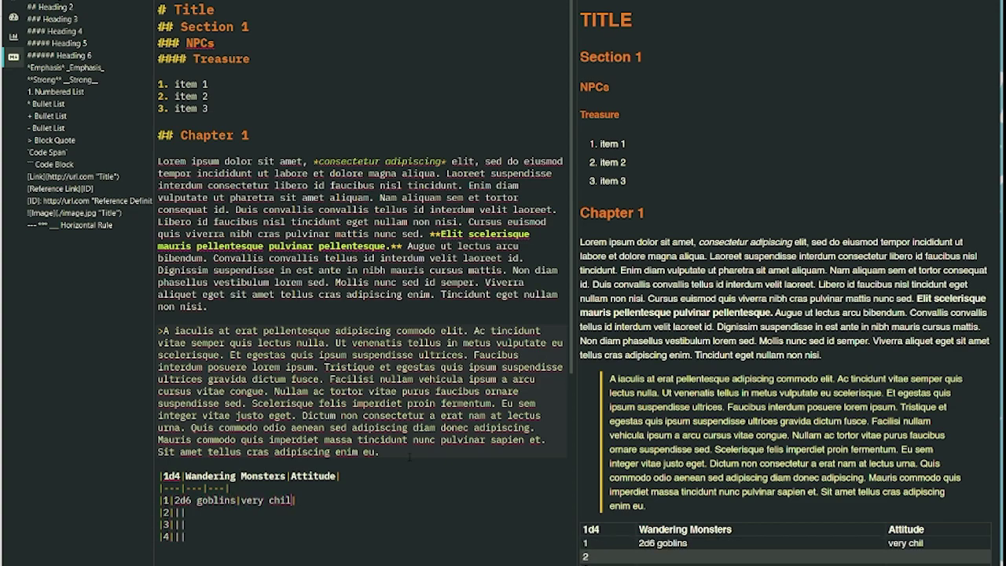
key(Down)
key(Home)
key(Right)
key(Right)
key(Right)
text(3d20 )
text(laser snails)
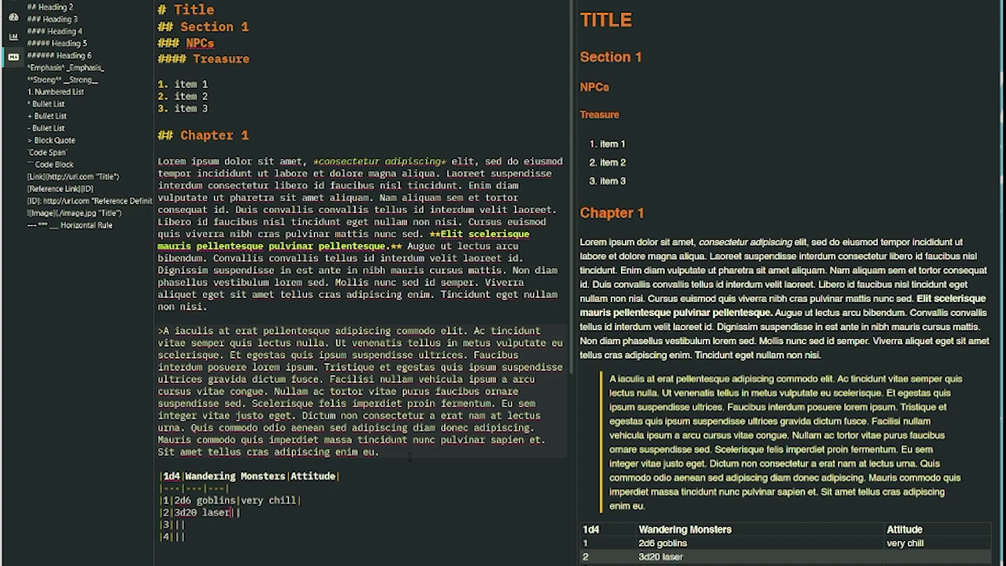
key(Right)
text(grumpy)
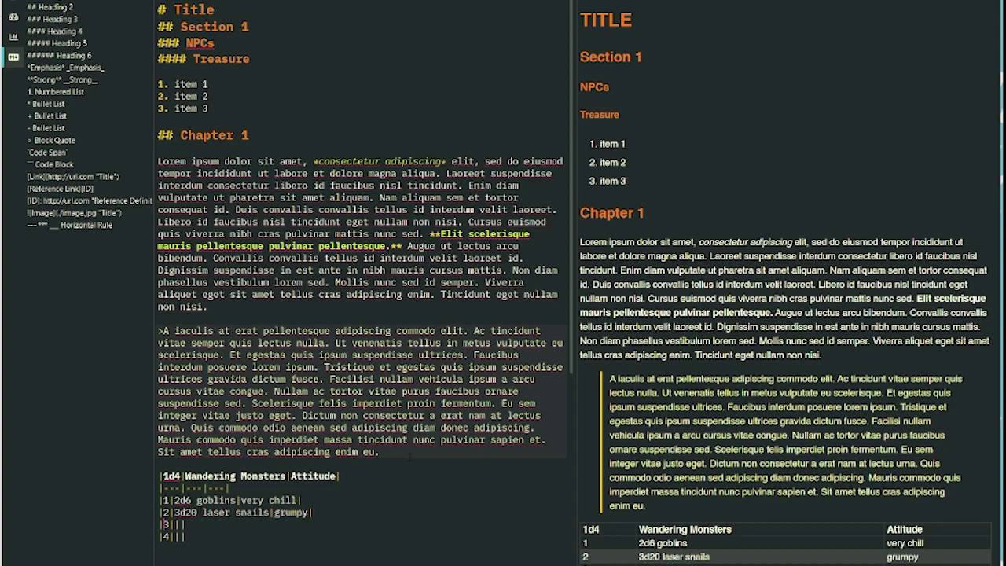
Step: Fill row 3 with the acquaintance from bowling league as the monster and "overly friendly" as the attitude
key(Down)
key(Home)
key(Right)
key(Right)
key(Right)
text(Carl from bowling league)
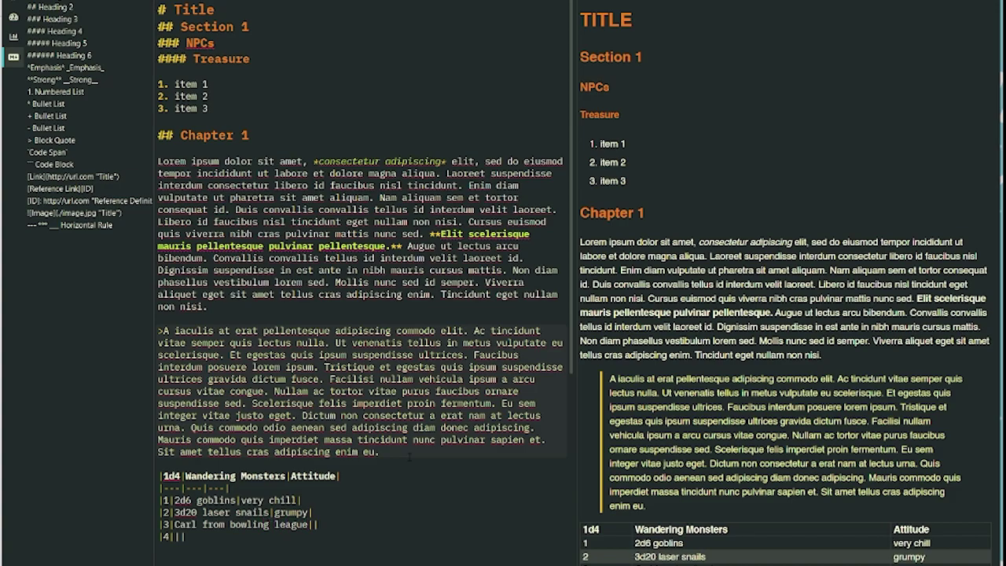
key(Right)
text(overly friendly)
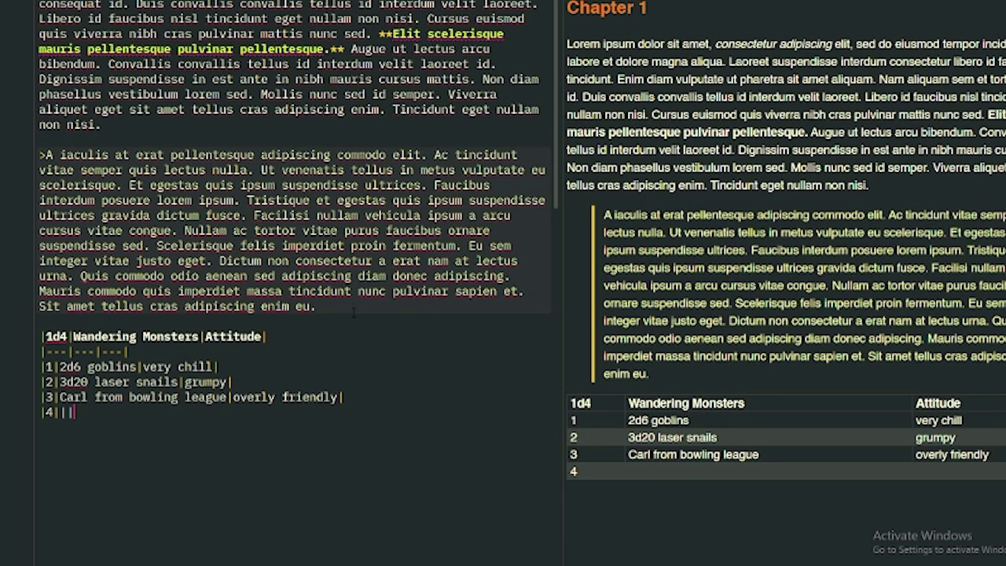
Step: Fill row 4 with "2d6 Rats on Razor Scooters" and the attitude "too cool for school"
key(Down)
key(Home)
key(Right)
key(Right)
key(Right)
text(2d6 Rats on Razor Scooter)
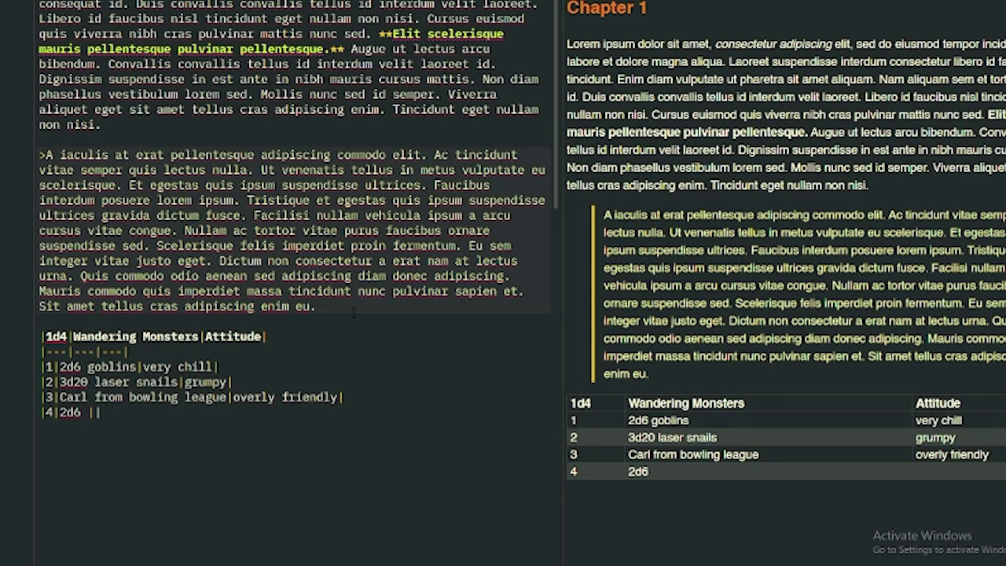
text(s)
key(Right)
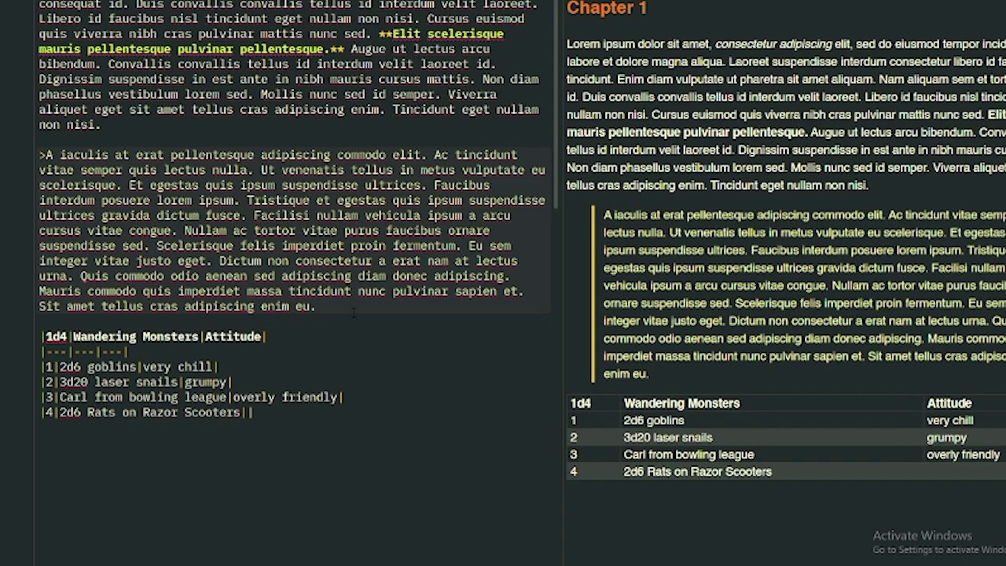
text(too cool for school)
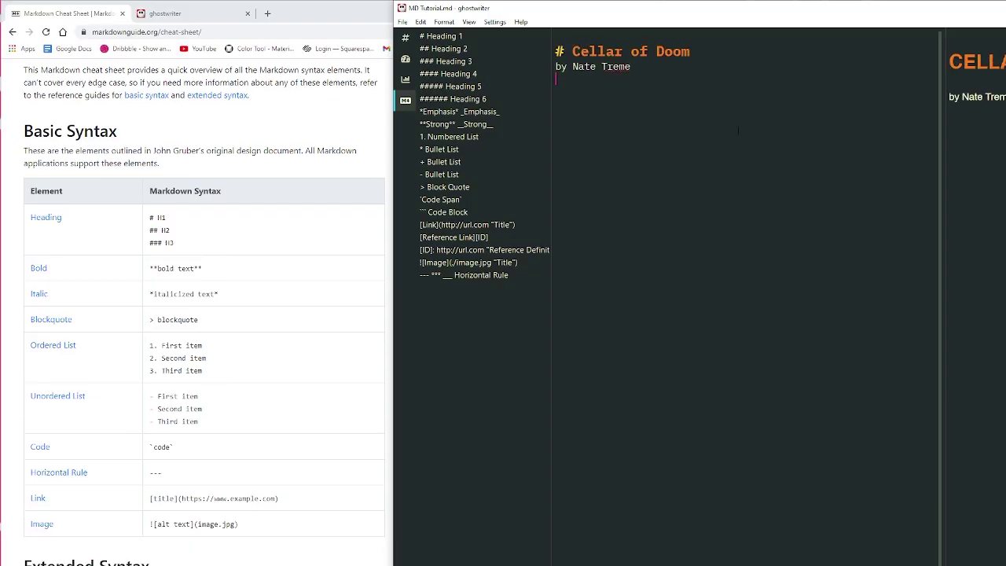
Step: Insert the image cellar.png as "Cellar Map" below the byline and replace the title heading with the image title.png, labelled "Cellar of Doom"
text(![Cellar Map](cellar.png))
key(Up)
key(Up)
key(Up)
key(Home)
key(shift+End)
text(![Cellar of Doom](title.png))
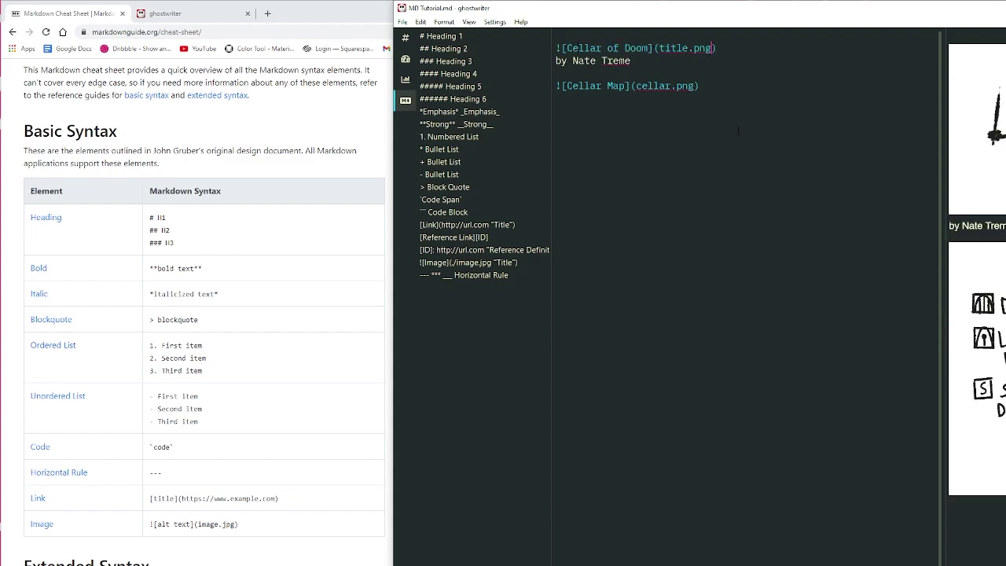
Step: Add a level-two heading "1." below the cellar map with the italic line "Dark, musty, smells of mold" under it
key(Down)
key(Down)
key(Down)
key(Return)
text(## 1.)
key(Return)
text(*Dark, musty, smells of mold*)
Step: Insert a blank line under the room 1 heading, name the room "Crates of Rats" and make the heading level three
key(Up)
key(Return)
key(Up)
key(End)
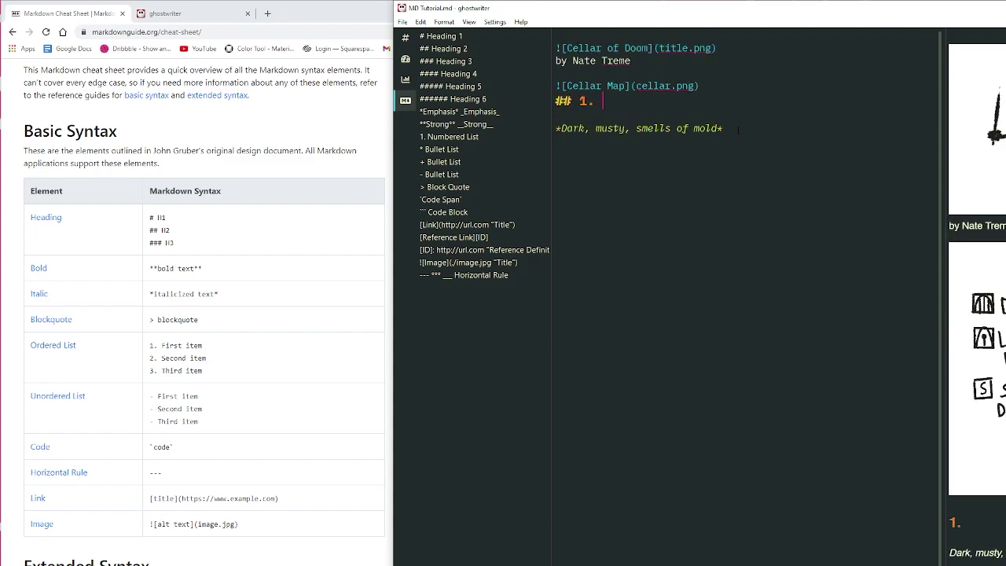
text(Crates of Rats)
key(Home)
text(#)
Step: Add a level-two "Intro" heading above the map with a paragraph about the tavern owner's lost cat and the free-drinks reward
key(Up)
key(Up)
text(## Intro)
key(Return)
text(Dorcus, the tavern owner, has lost her)
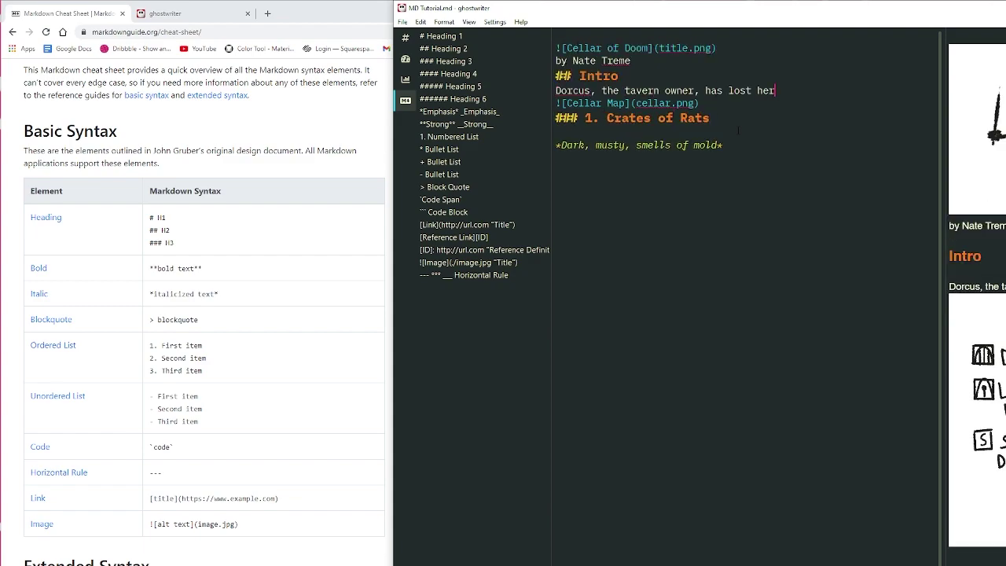
text( cat Marjorie! She sent down into the cellar and never came back up. Dorcus went down but heard voices and got scared. If you retrieve Marjorie then its free drinks on the house for the whole tavern! You'll be legends!)
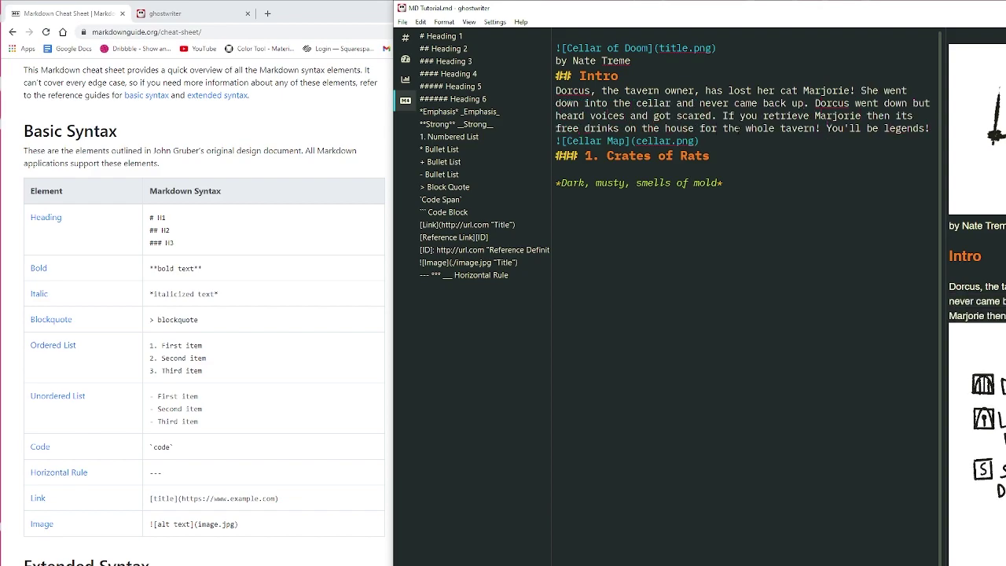
Step: Separate the intro from the map with a blank line and describe room 1's scratching crates and 3d6 Big Nasty Rats
key(Return)
text(Crates are stacked against the walls. Scratching noises can be hear coming from two of them. If the two crates are touched they will burst open and 3d6 Big Nasty Rats will )
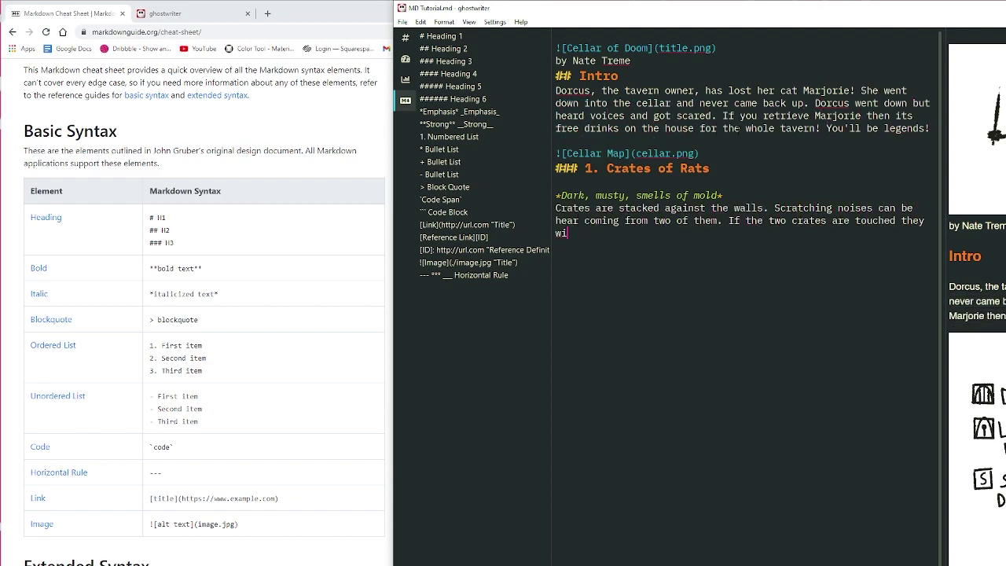
text(attack!)
Step: Add the level-two heading "2. Hairball" and describe the littered room and the DEX save to not slip and fall
key(Return)
key(Return)
text(## 2. Hairball)
key(Return)
text(Room is littered with dusty bed )
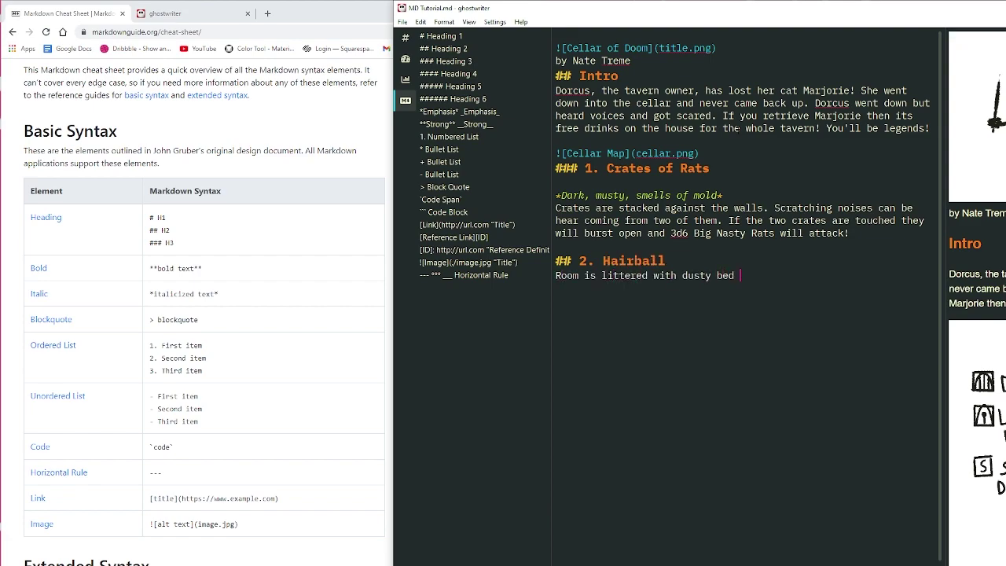
text(linens, rusty cookware, and rat droppings. A hairball lies in the middle of the room. If stepped on, make a DEX save to not slip and fall.)
Step: Start the next room section with a level-two heading "3." below the Hairball text
key(Return)
key(Return)
text(## 3.)
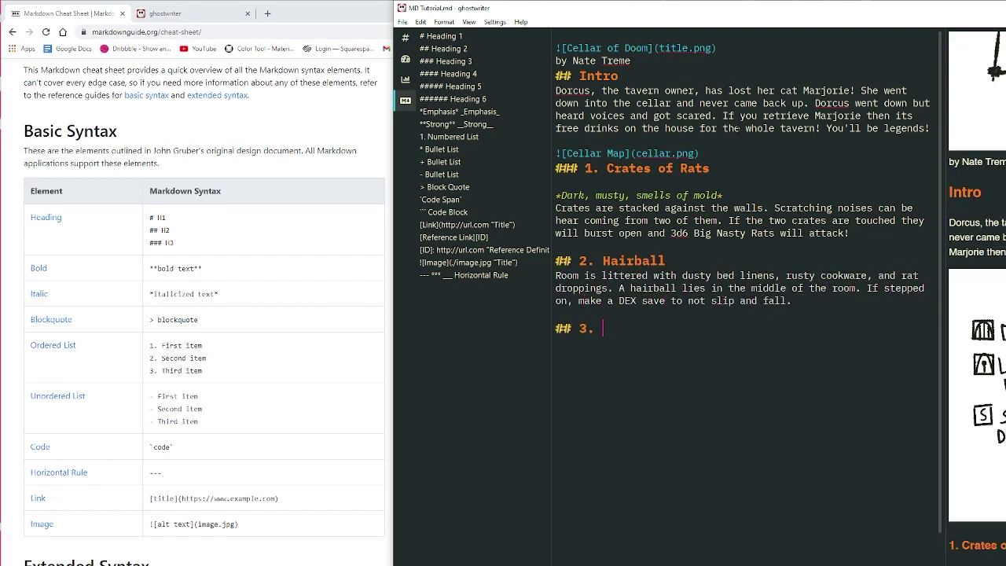
Step: Append "An old dirty mirror hides a door to Room 5." to the Hairball description, with "Room 5." in italics
key(Up)
key(Up)
key(End)
text(An old dirty mirror hides a door to *Room 5.*)
Step: Describe room 3 with two long clothing racks, old outfits and 3d6 gold coins found by searching the clothes
key(Down)
key(Down)
key(End)
key(Return)
text(Two long clothing racks span the room. Old outfits left in the inn's rooms over the years. Dorcus always has)
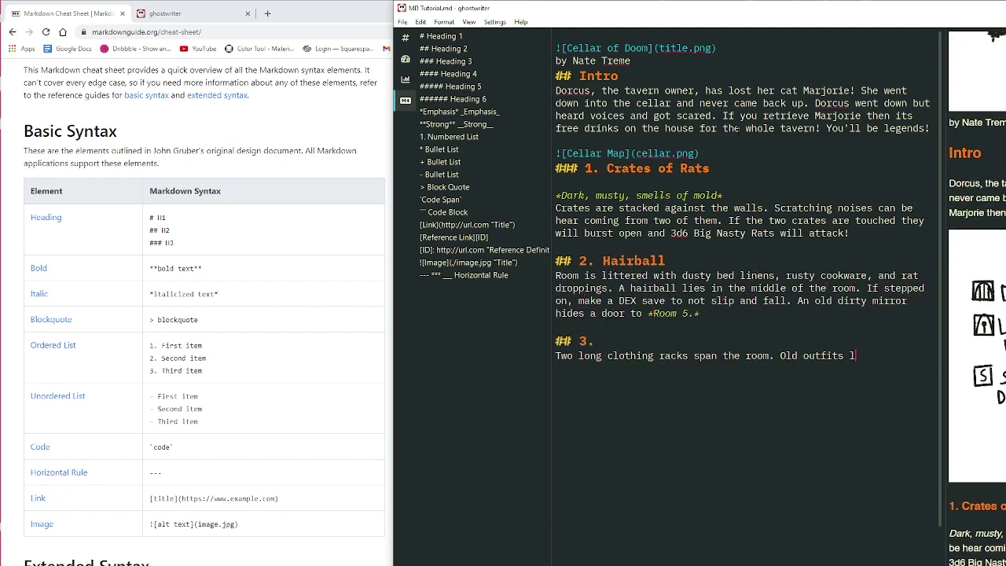
text( clothes to spare for those in need. Searching the clothes will reveal 3d6 gold coins in spare change.)
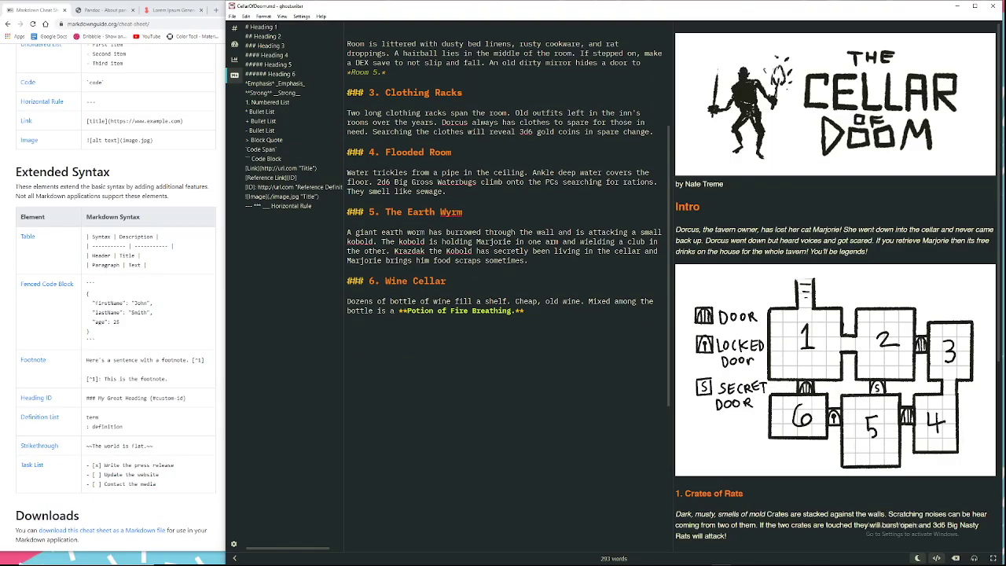
Step: Export the adventure document as HTML with the Pandoc converter, saving it as CellarOfDoom.html in the MD Tutorial folder
scroll(507, 275, up, 5)
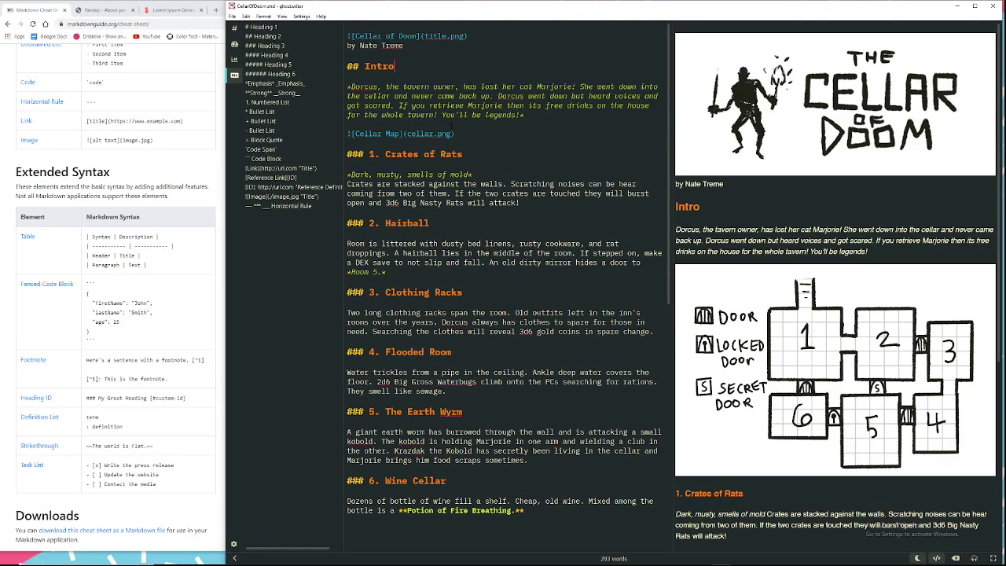
click(232, 16)
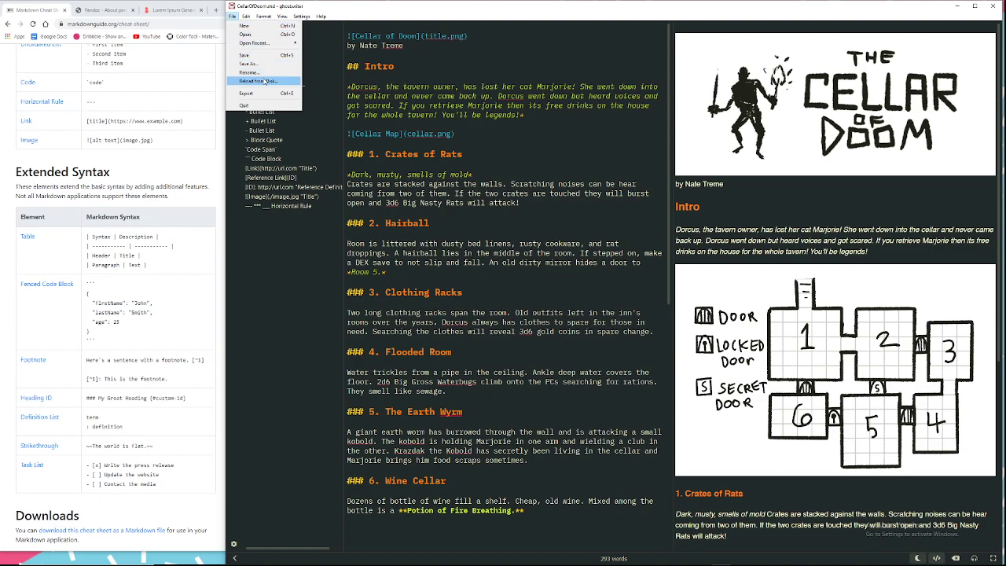
mouse_move(246, 16)
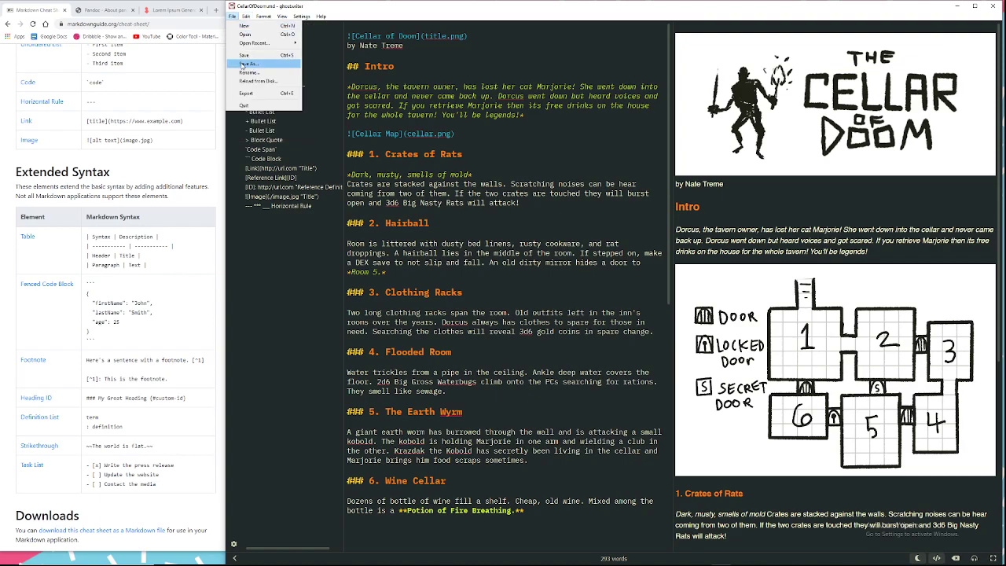
click(246, 93)
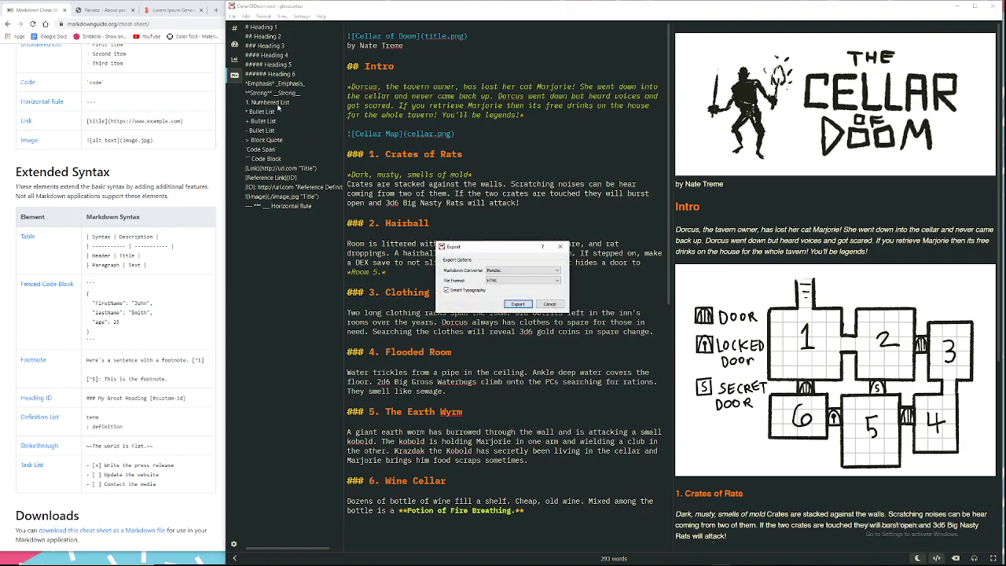
click(519, 273)
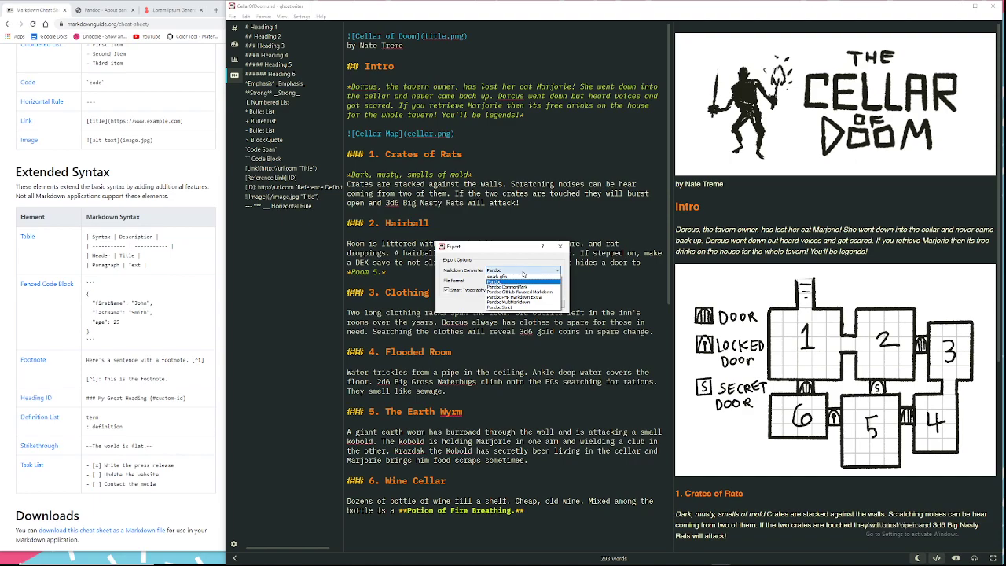
click(510, 283)
click(511, 282)
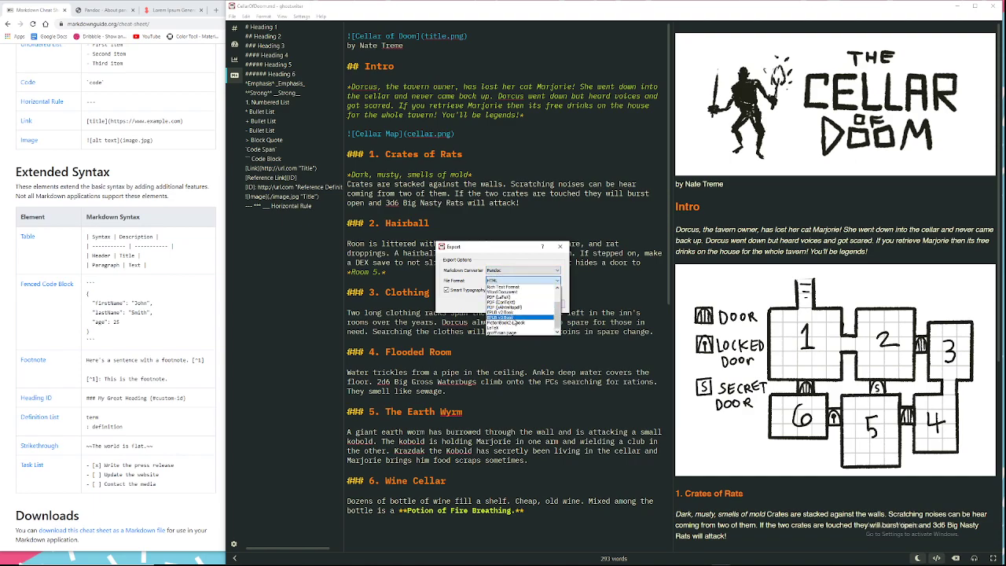
scroll(507, 306, up, 2)
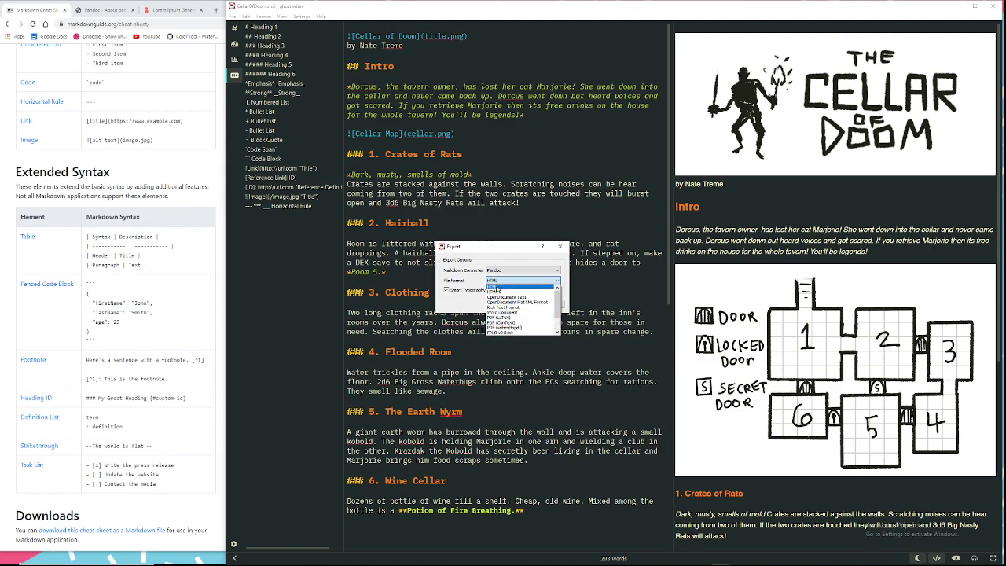
click(497, 287)
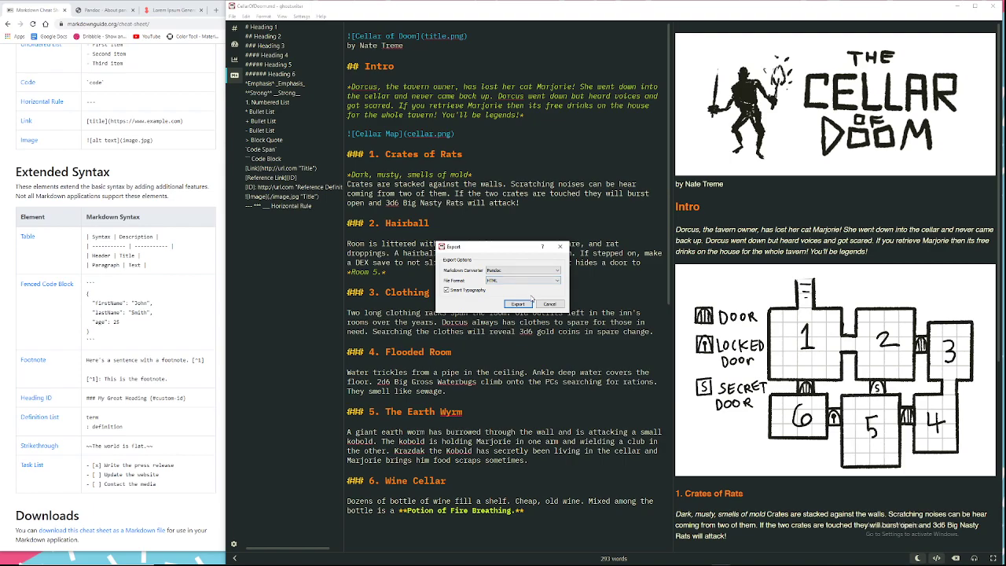
click(518, 304)
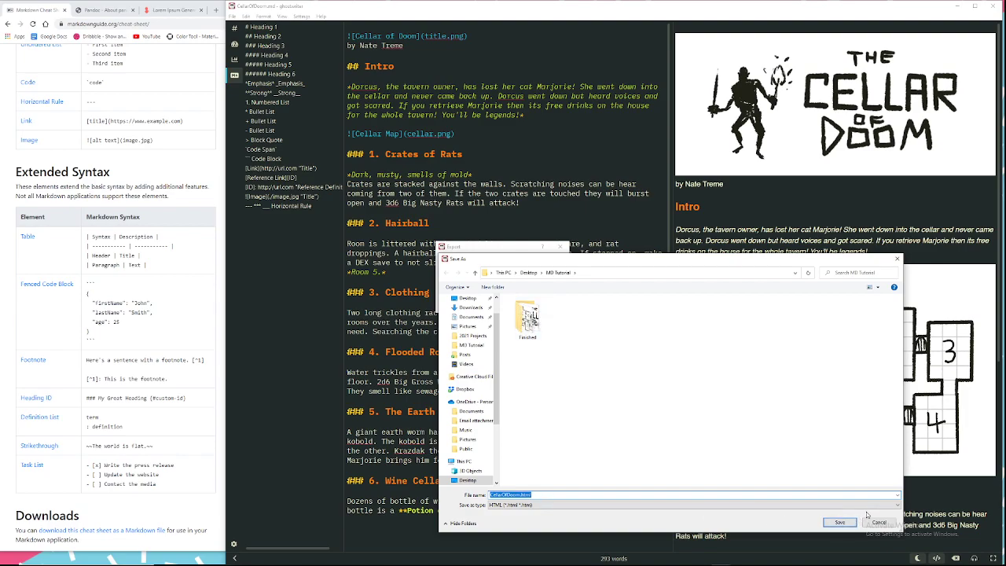
click(839, 522)
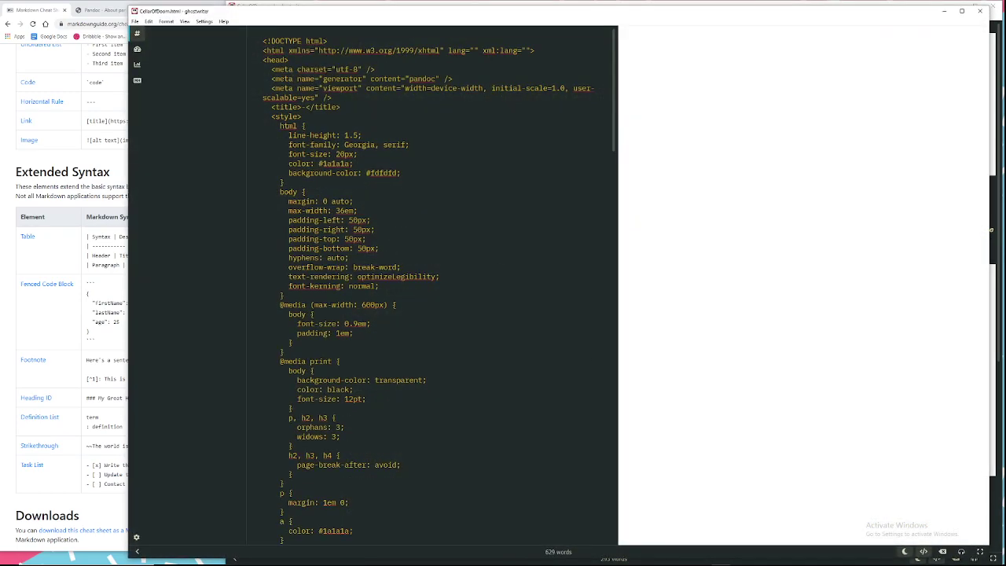
Step: Review the exported HTML code and set the page's title tag to "Cellar of Doom"
scroll(429, 291, down, 12)
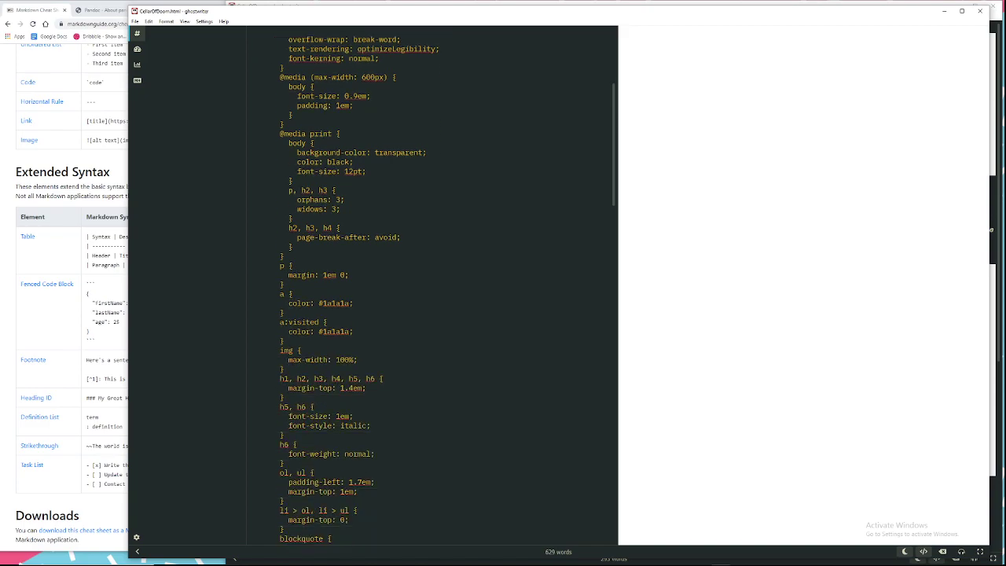
scroll(428, 290, down, 18)
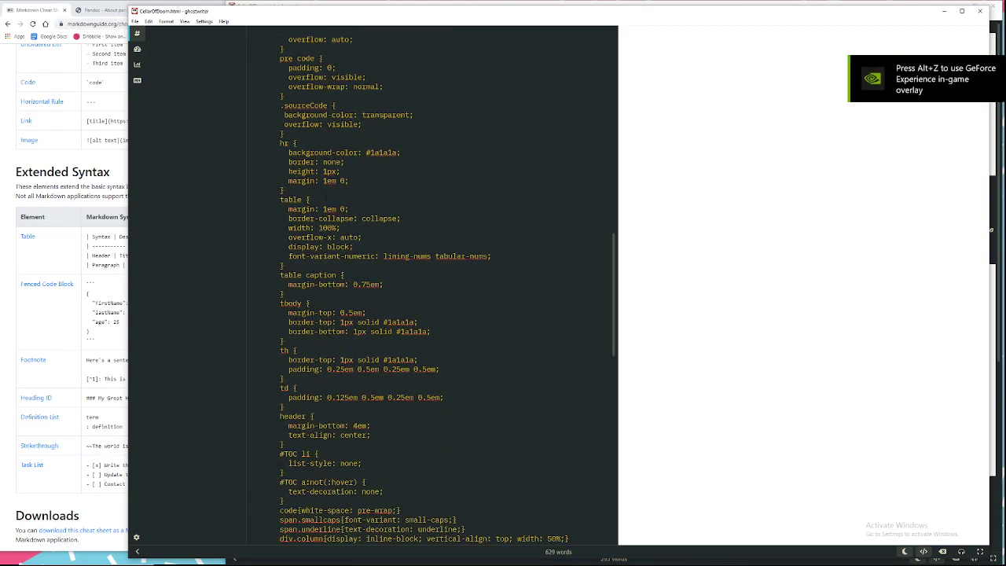
scroll(428, 290, down, 9)
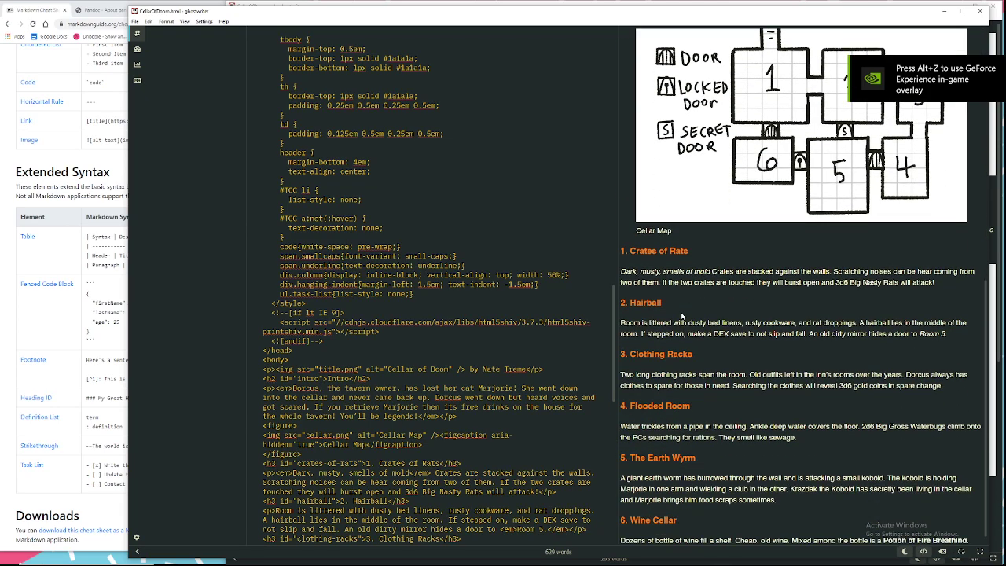
scroll(428, 291, down, 5)
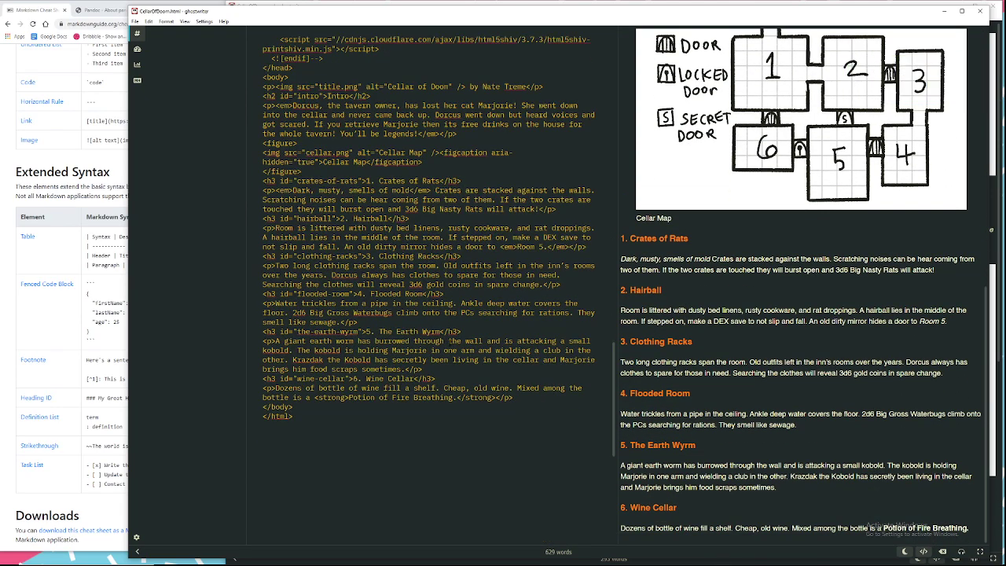
scroll(485, 319, up, 15)
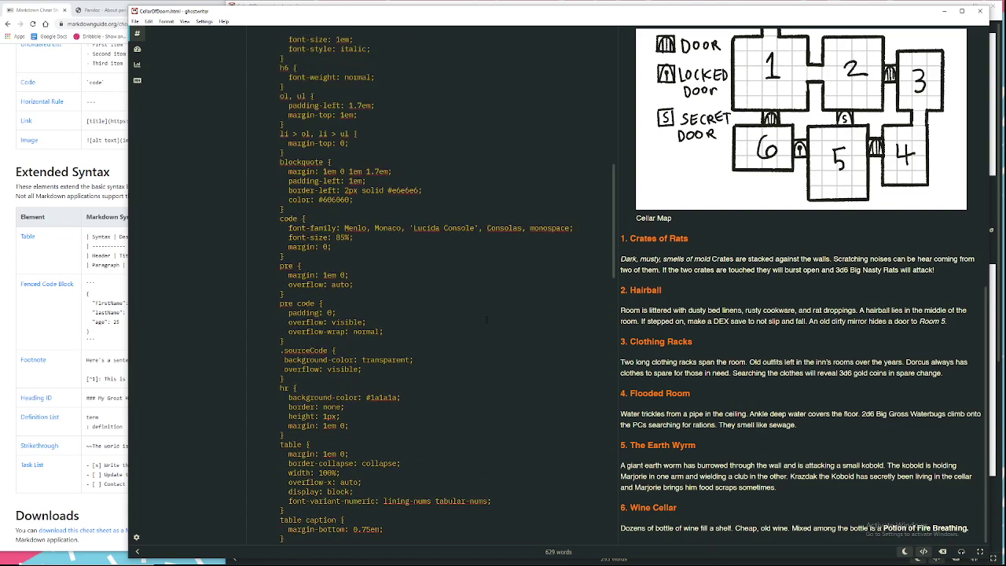
scroll(486, 319, up, 10)
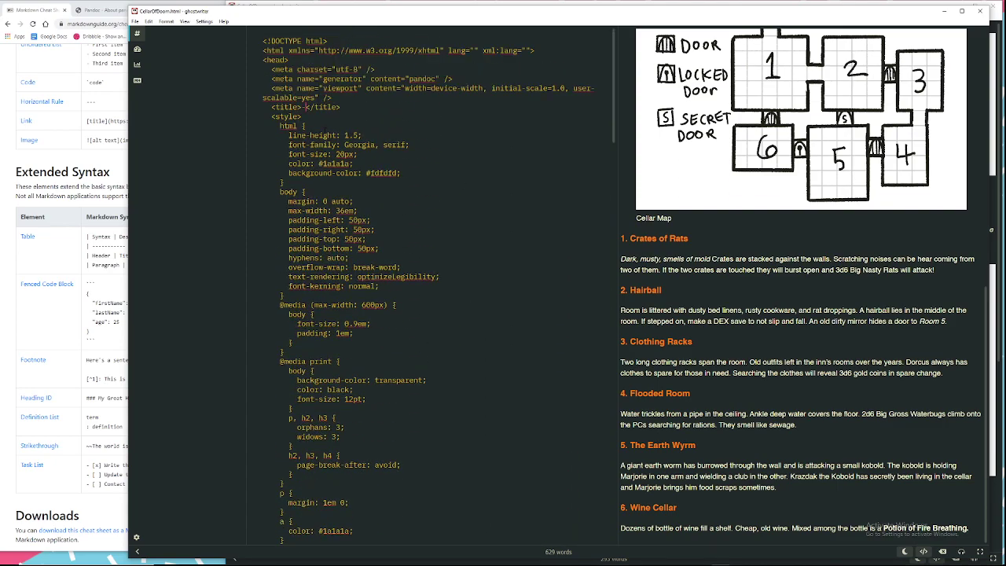
text(Cellar )
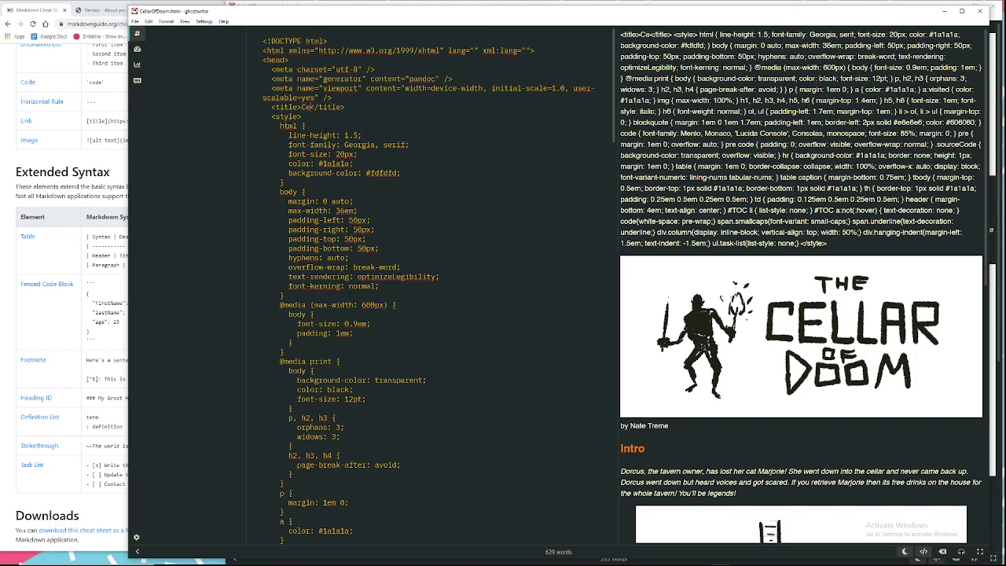
text(of Doom)
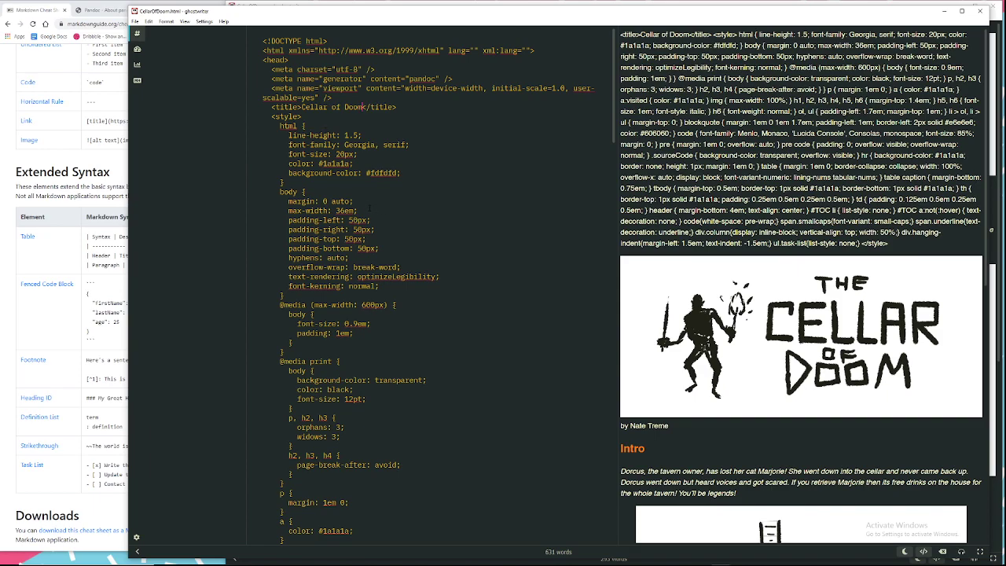
Step: Save the edited HTML file and close its editor window
scroll(369, 208, down, 3)
click(135, 22)
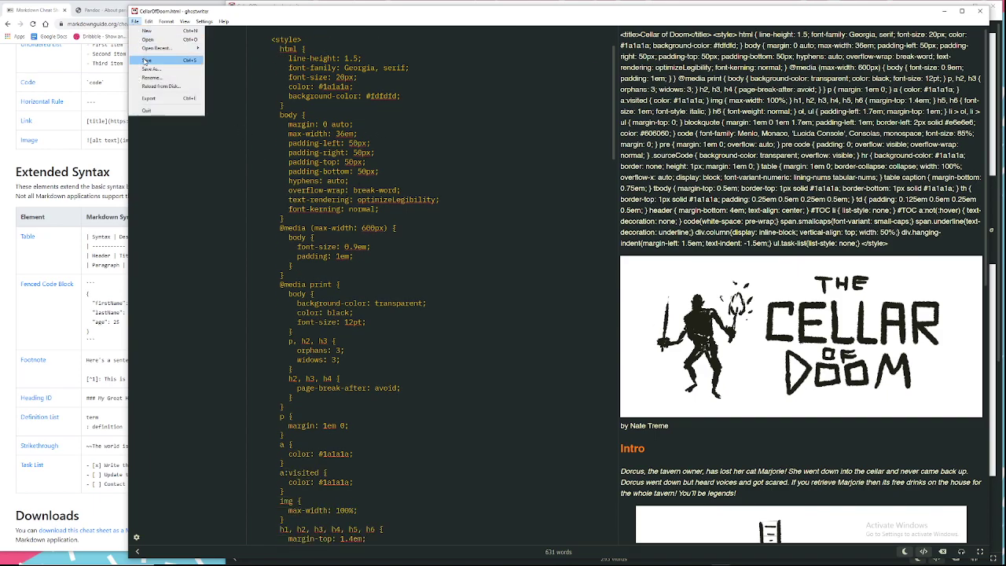
click(145, 61)
scroll(369, 314, down, 15)
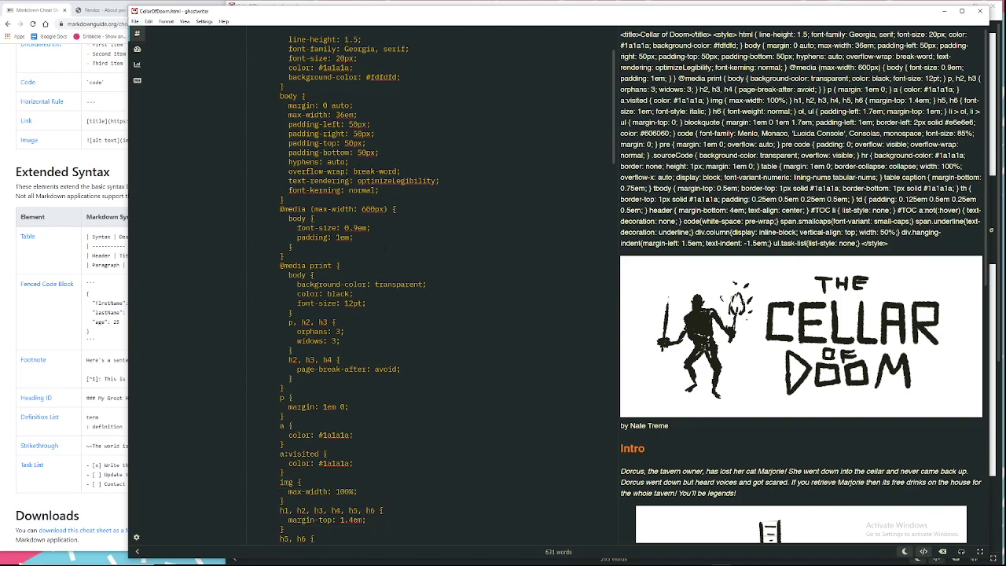
click(977, 13)
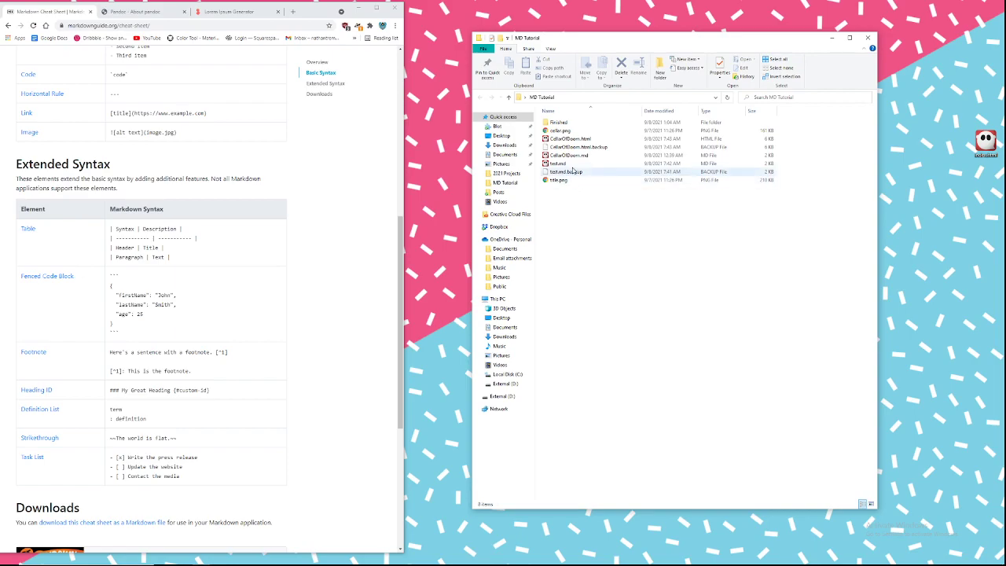
Step: Rename CellarOfDoom.html in the MD Tutorial folder as index.html
click(576, 140)
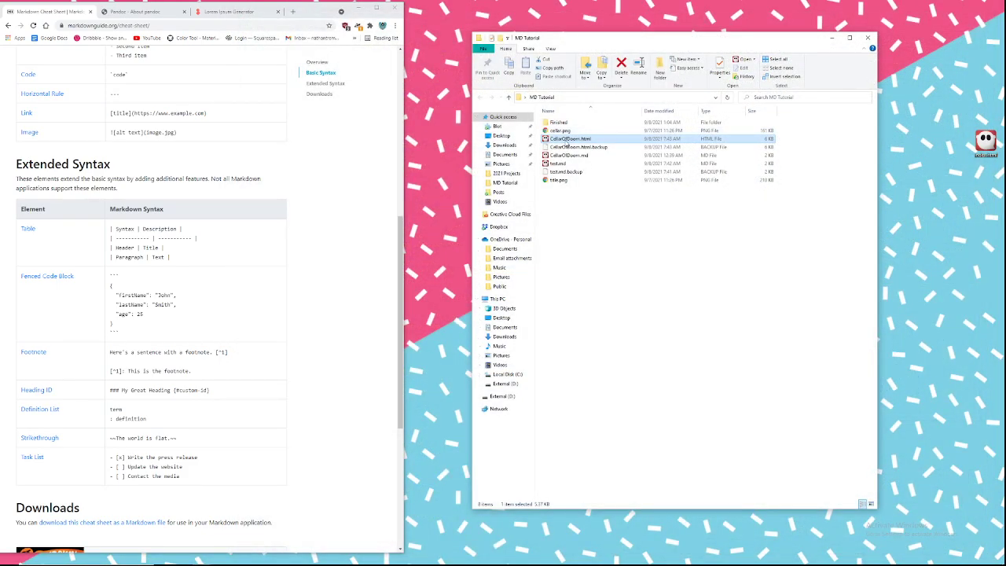
click(565, 139)
text(index)
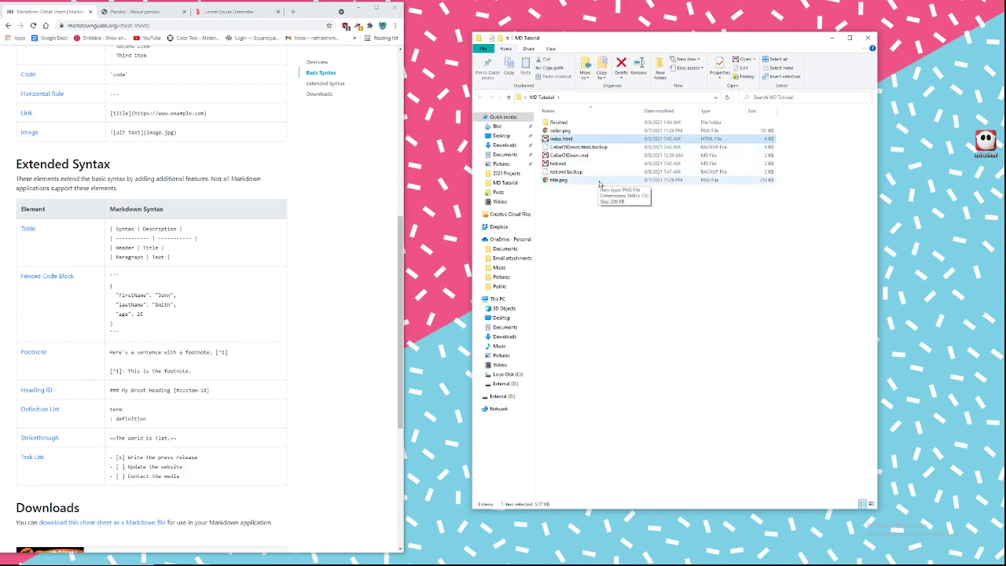
Step: Compress index.html, cellar.png and title.png together into "MD Tutorial.zip" with 7-Zip
click(571, 138)
ctrl+click(569, 130)
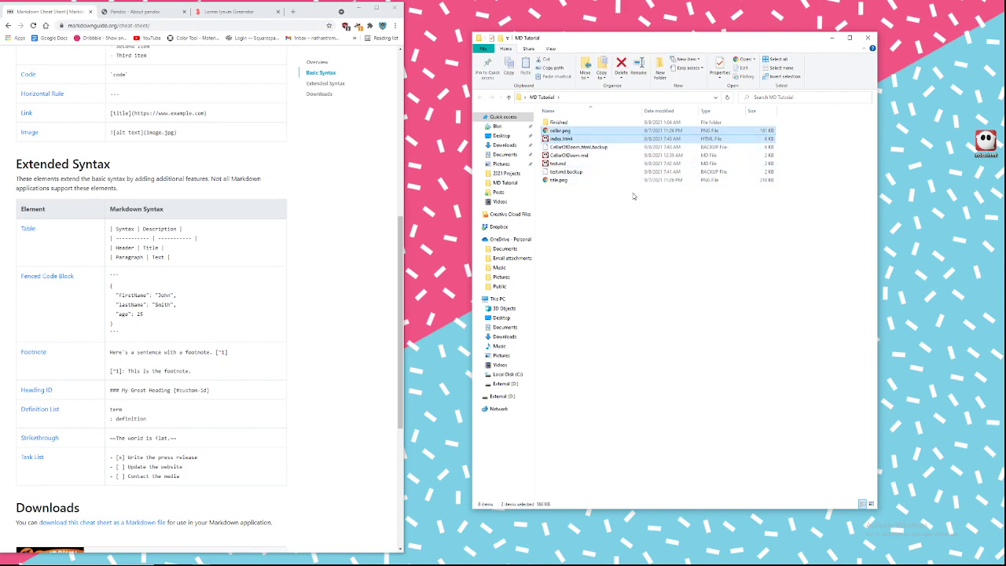
ctrl+click(562, 182)
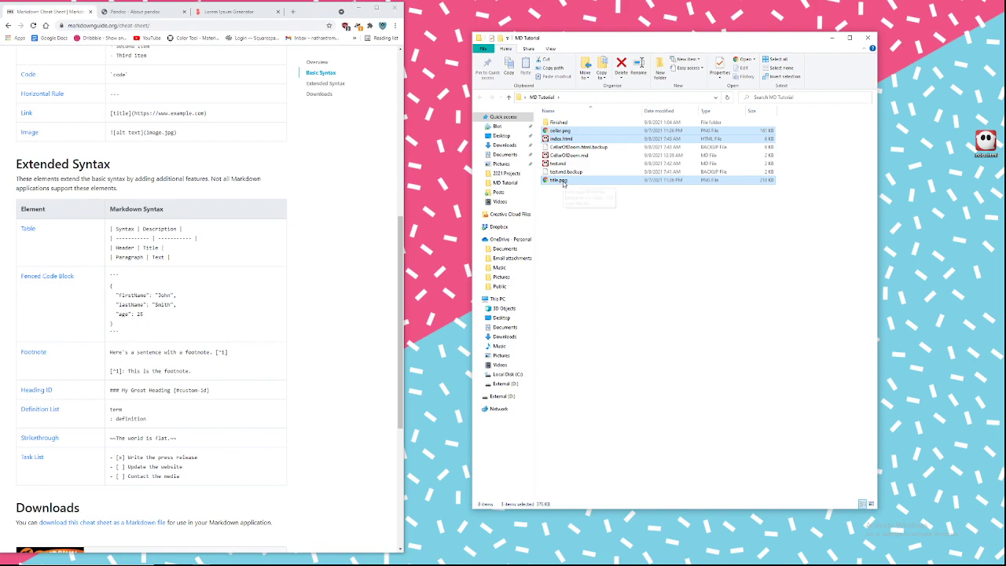
right_click(562, 181)
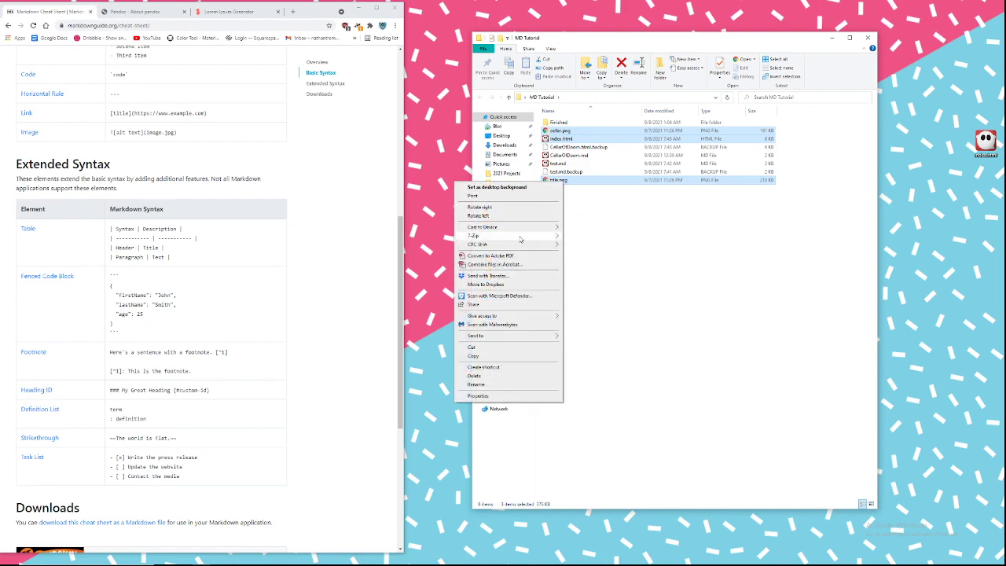
mouse_move(520, 236)
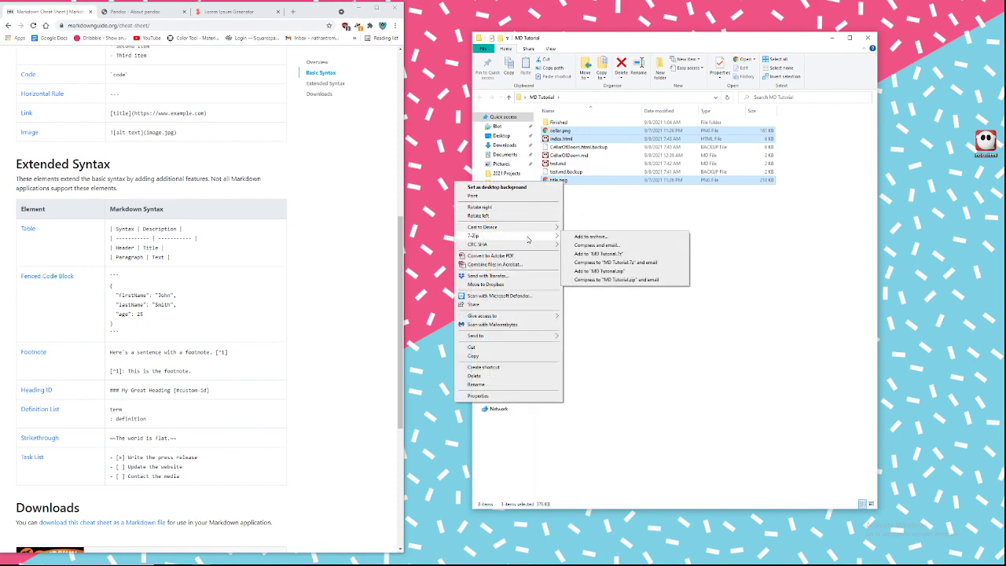
click(594, 271)
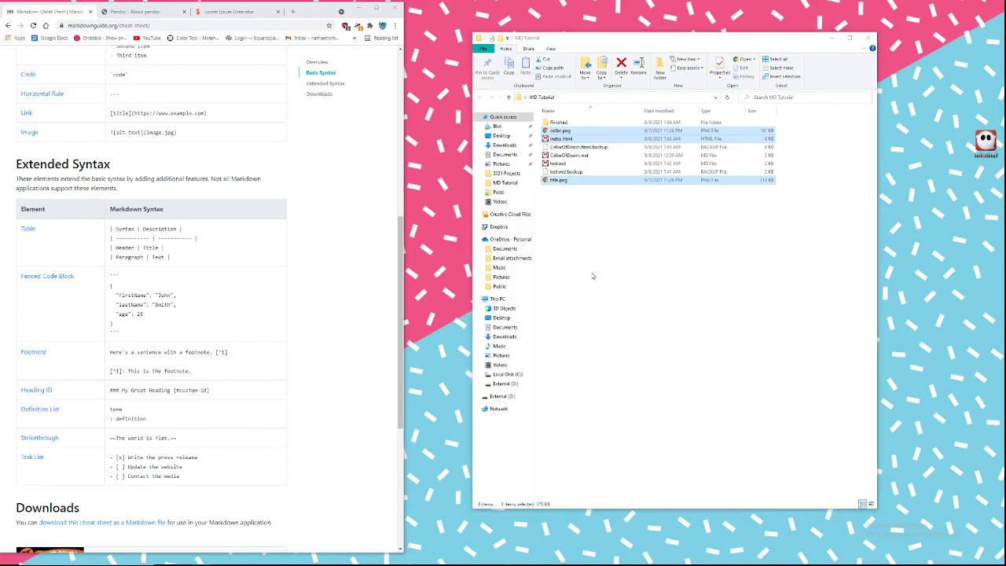
click(602, 228)
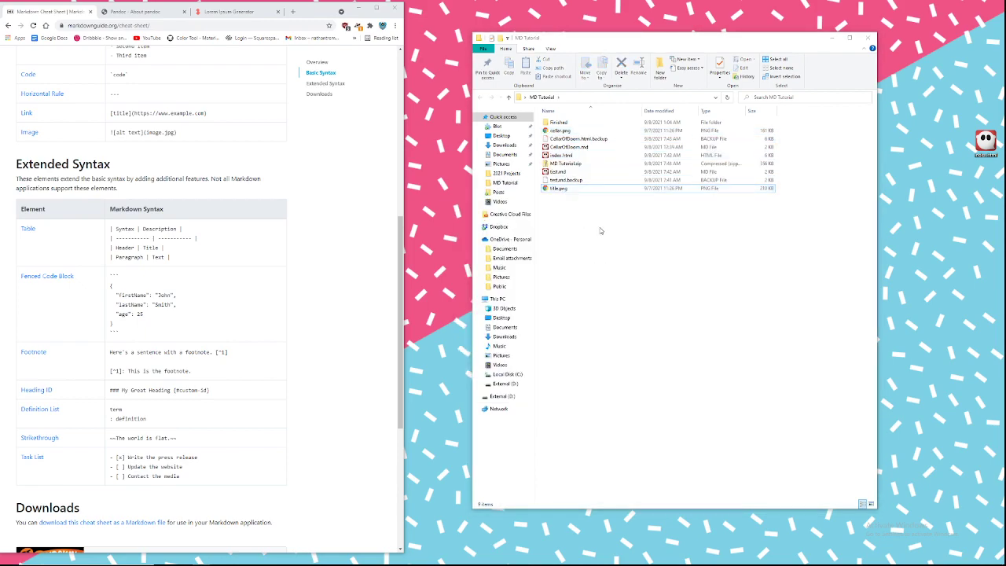
Step: Rename the new zip archive as CellarOfDoom, keeping its extension
click(568, 165)
click(568, 164)
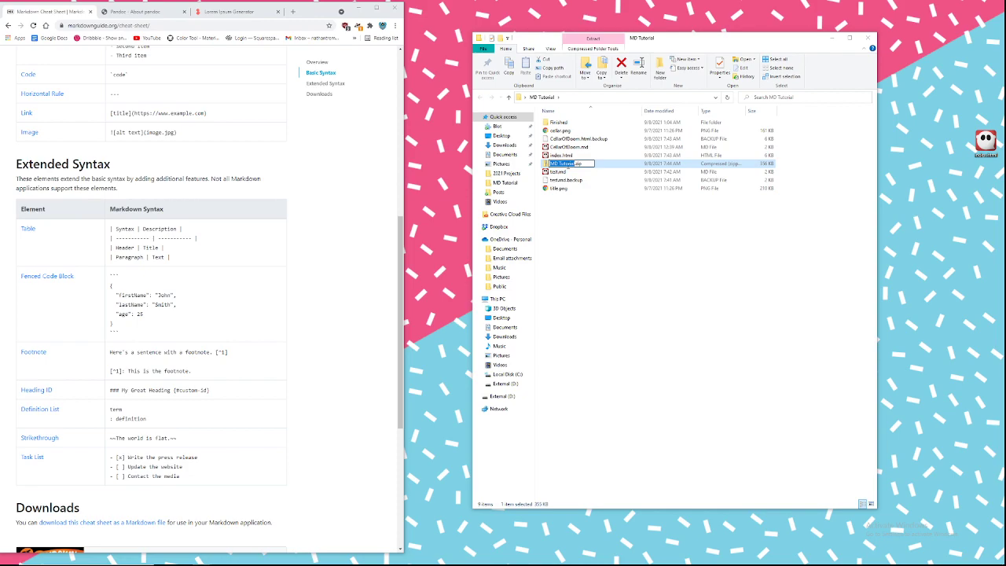
key(BackSpace)
text(CellarOfDoom)
click(653, 263)
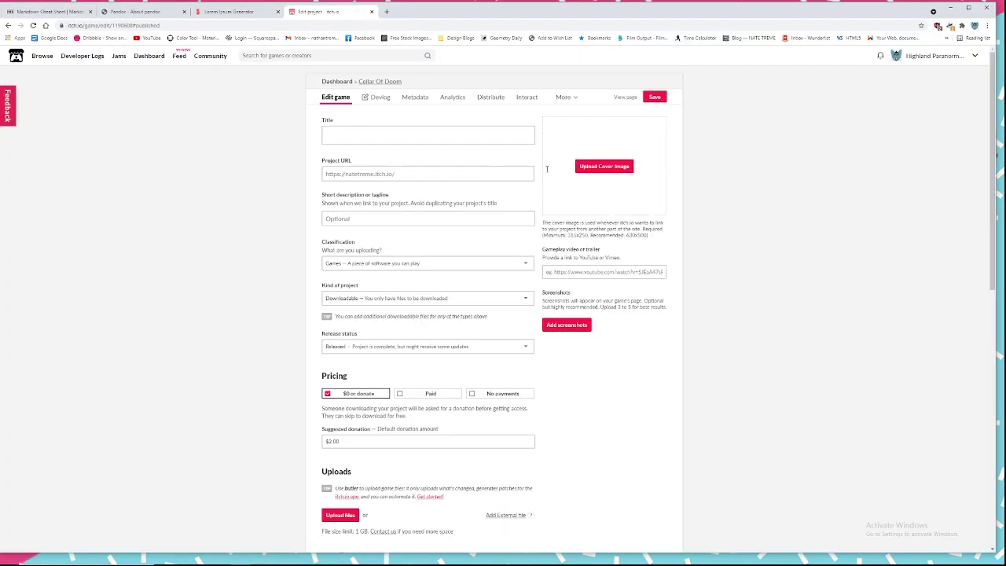
Step: On the itch.io project edit page, set the title to "Cellar of Doom" and the short description to "An HTML Dungeon"
click(362, 139)
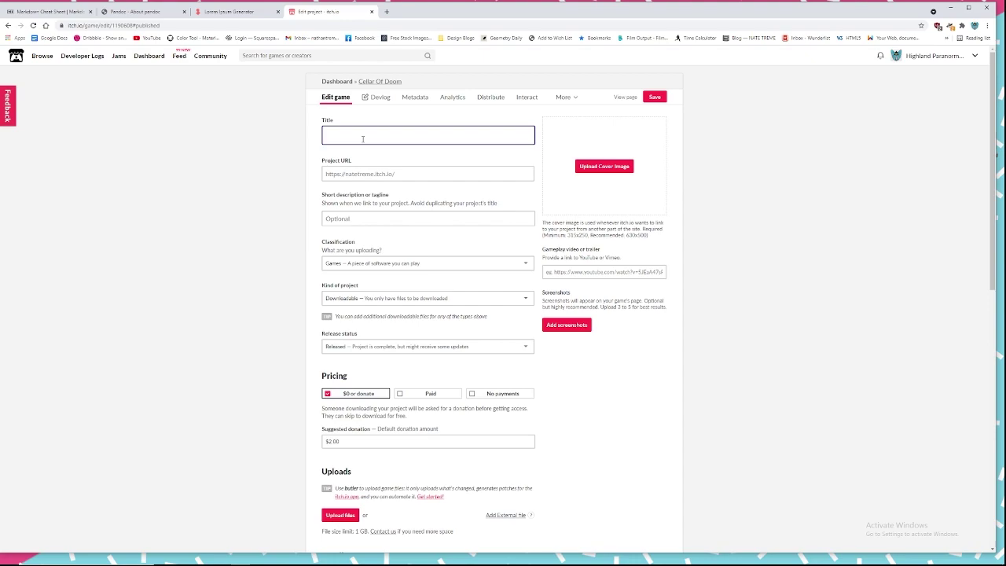
text(Cellar of Doom)
click(426, 176)
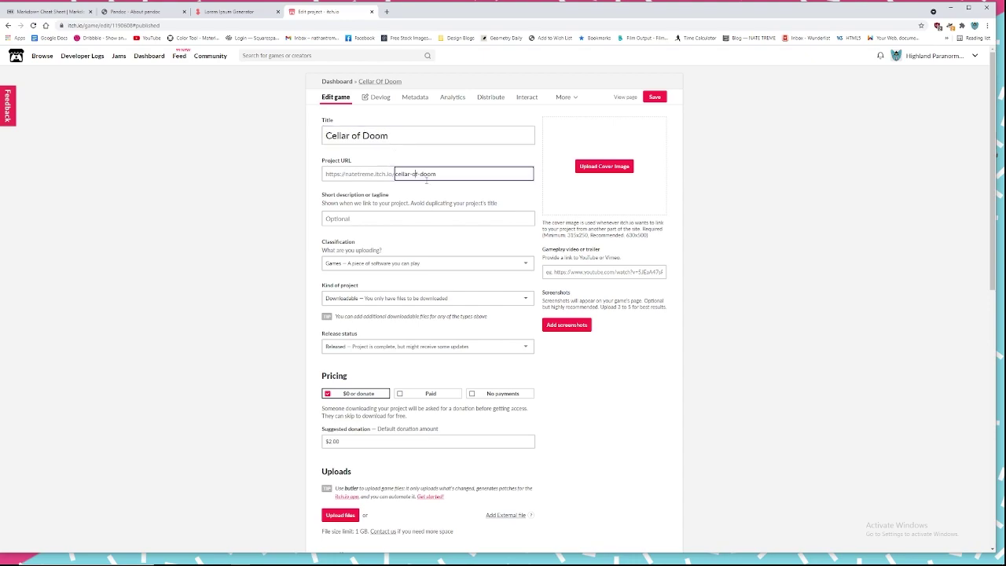
click(367, 223)
text(An HTML Dungeon)
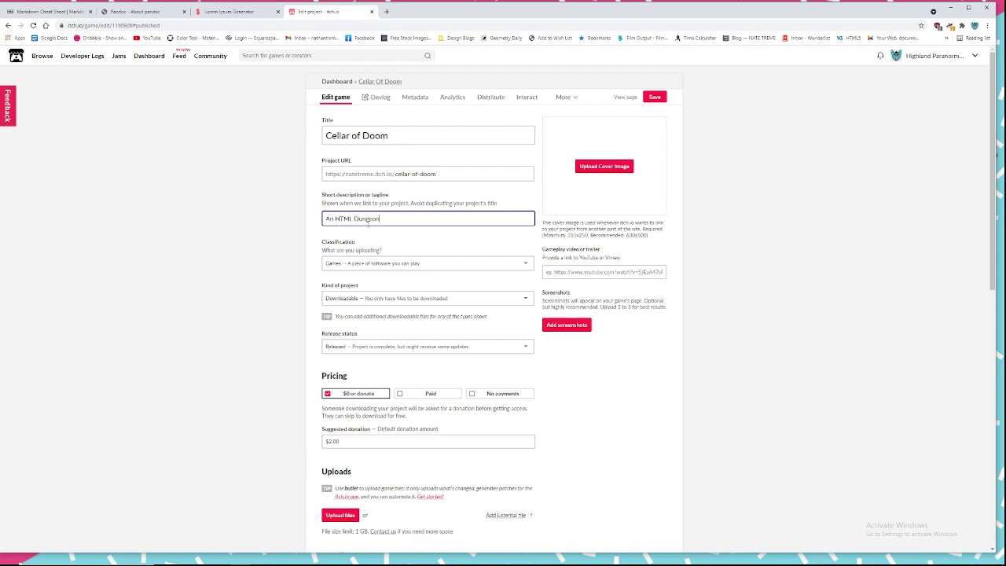
scroll(365, 257, down, 3)
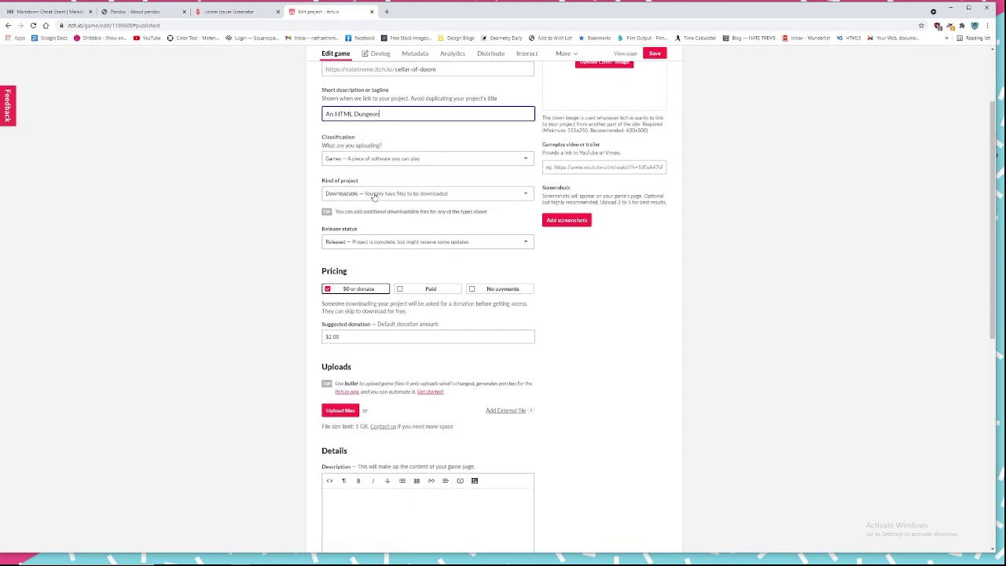
Step: Set the kind of project to HTML and upload CellarofDoom.zip as the file played in the browser
click(374, 197)
click(365, 219)
scroll(386, 275, down, 8)
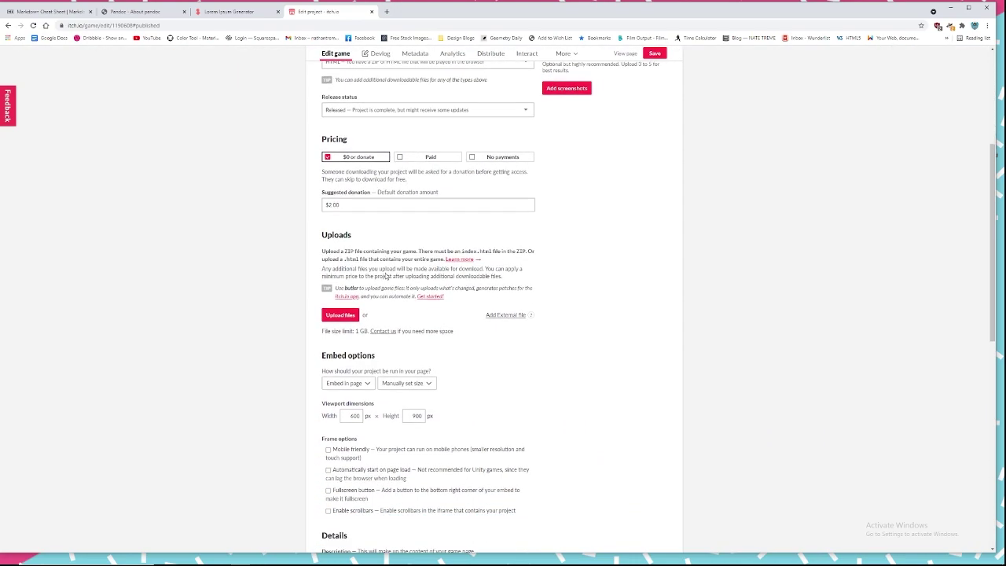
click(349, 187)
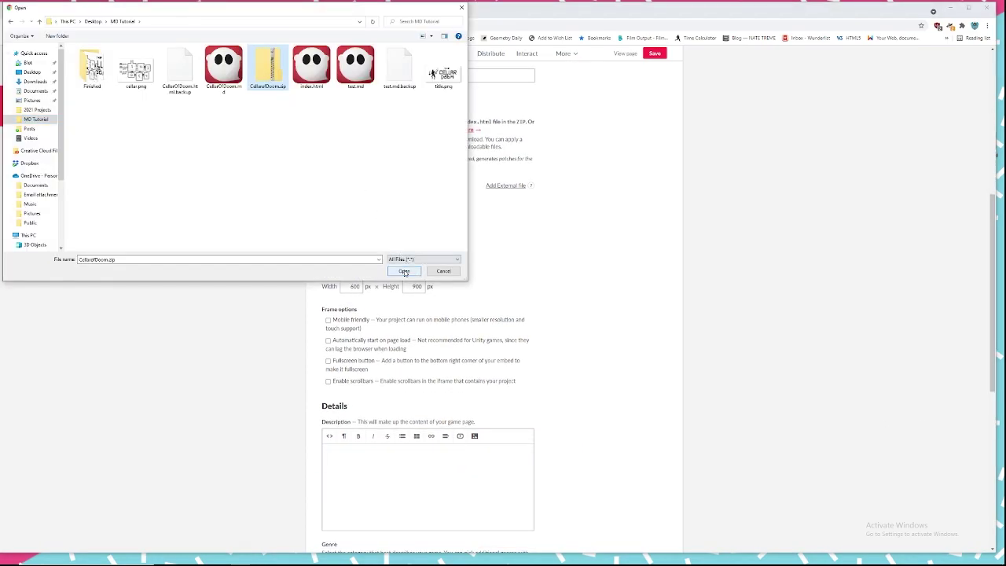
click(404, 271)
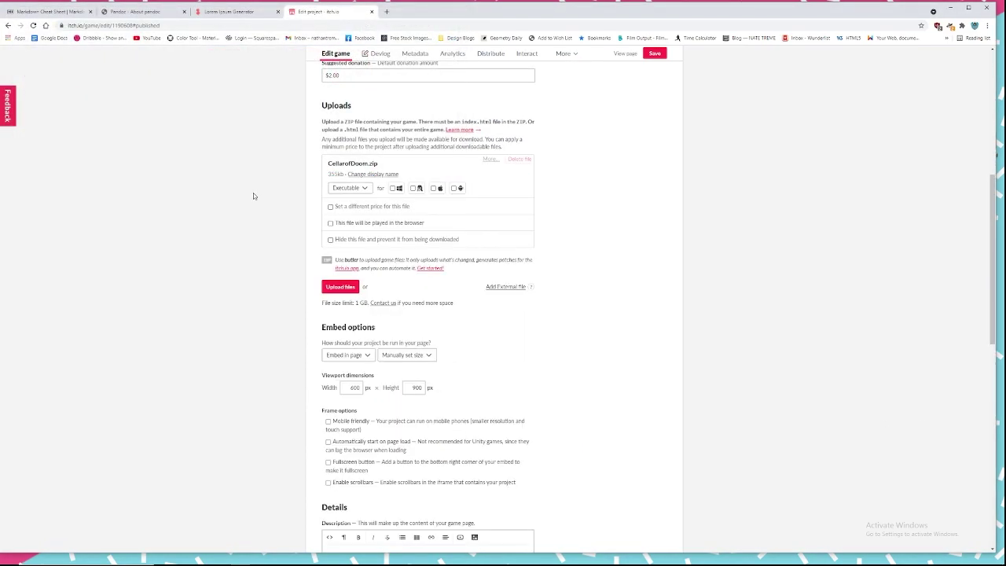
click(331, 224)
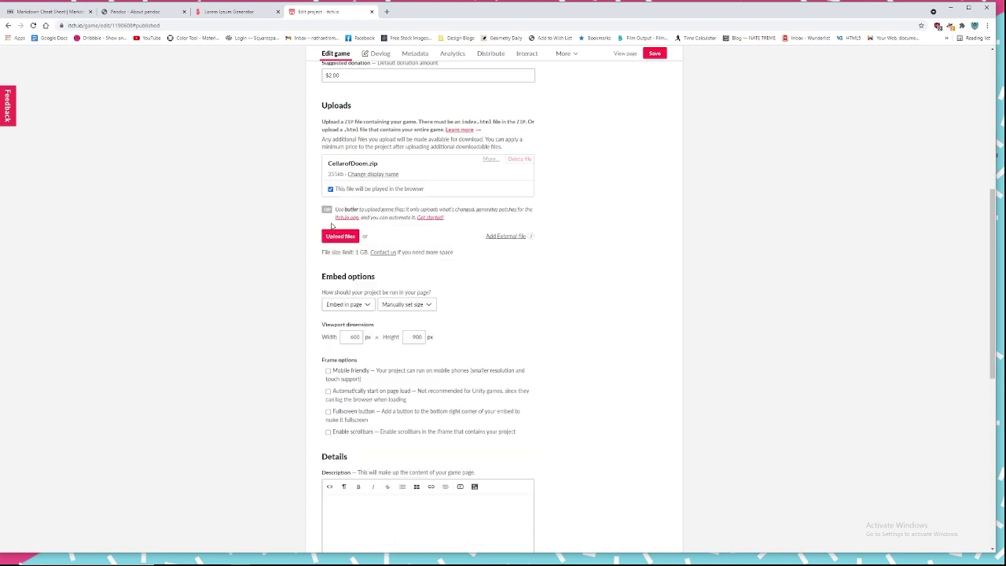
Step: Enable the mobile friendly, automatic start, fullscreen button and scrollbars frame options, keeping the mobile orientation at Default
scroll(472, 294, down, 2)
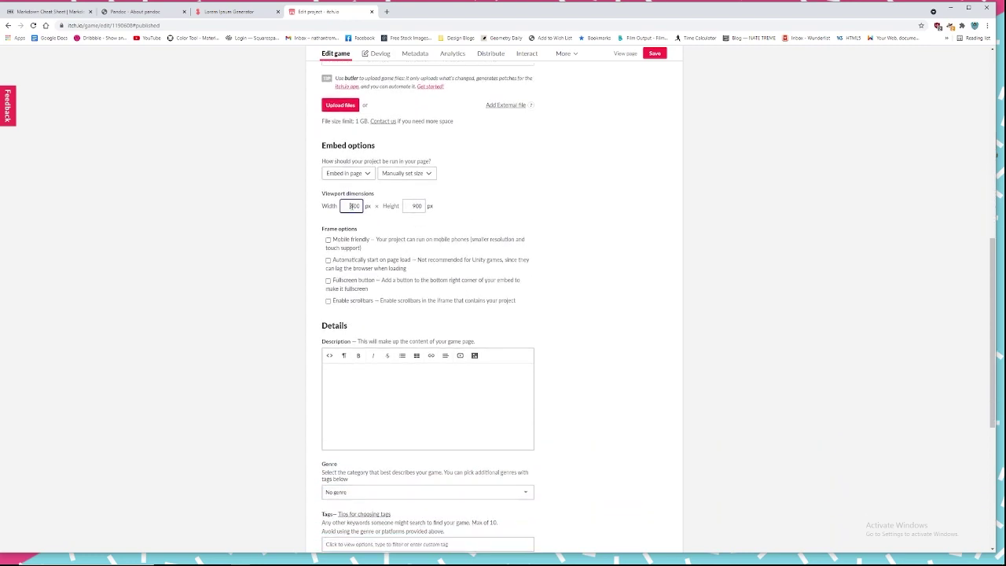
click(328, 243)
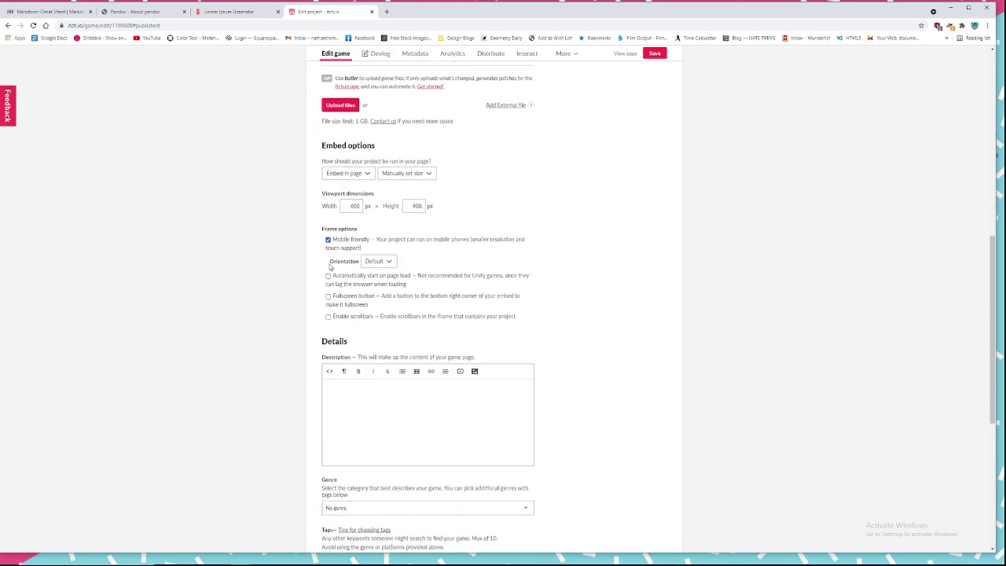
click(329, 316)
click(391, 262)
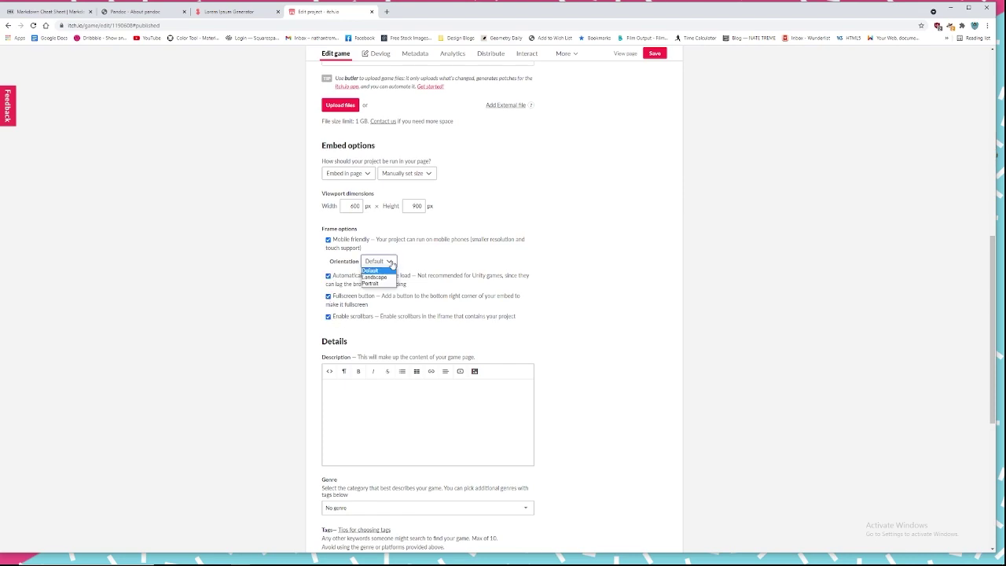
scroll(430, 260, down, 3)
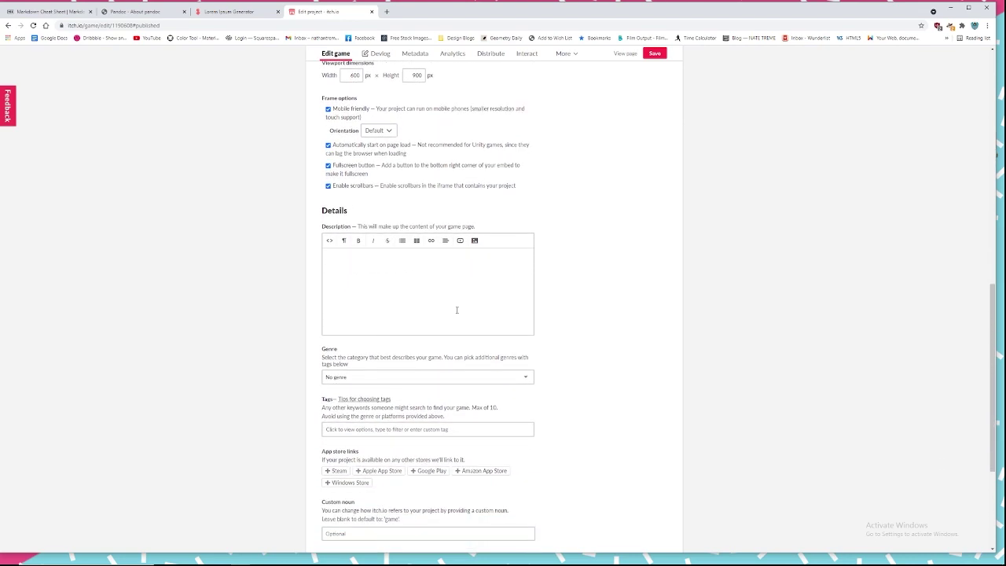
Step: Save the Cellar of Doom project and view its itch.io page
scroll(487, 307, up, 15)
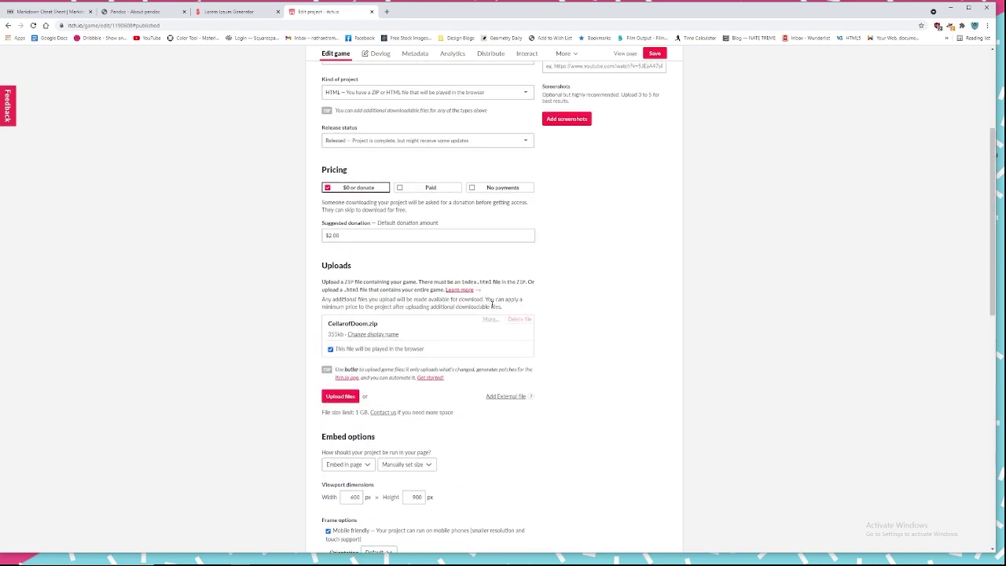
click(655, 96)
click(623, 96)
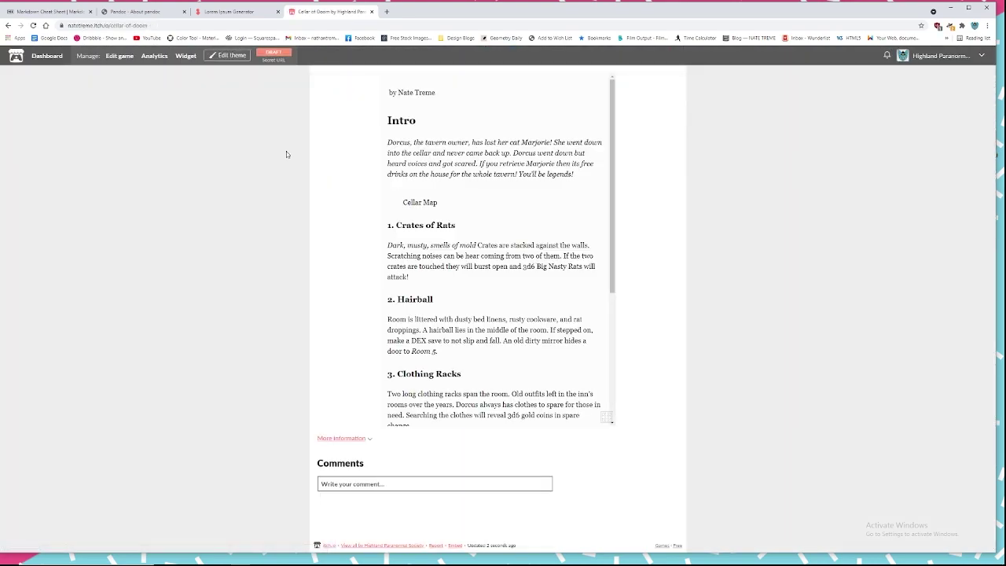
Step: Look through the embedded adventure on the project page, both in its frame and in full screen, including title image and cellar map
scroll(516, 211, down, 10)
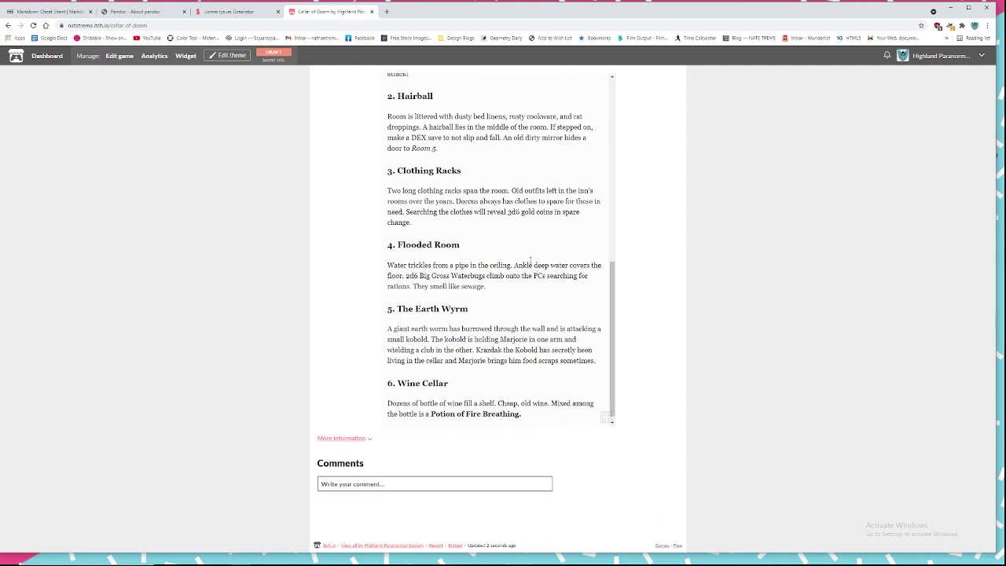
scroll(614, 388, up, 9)
click(606, 418)
scroll(527, 287, down, 4)
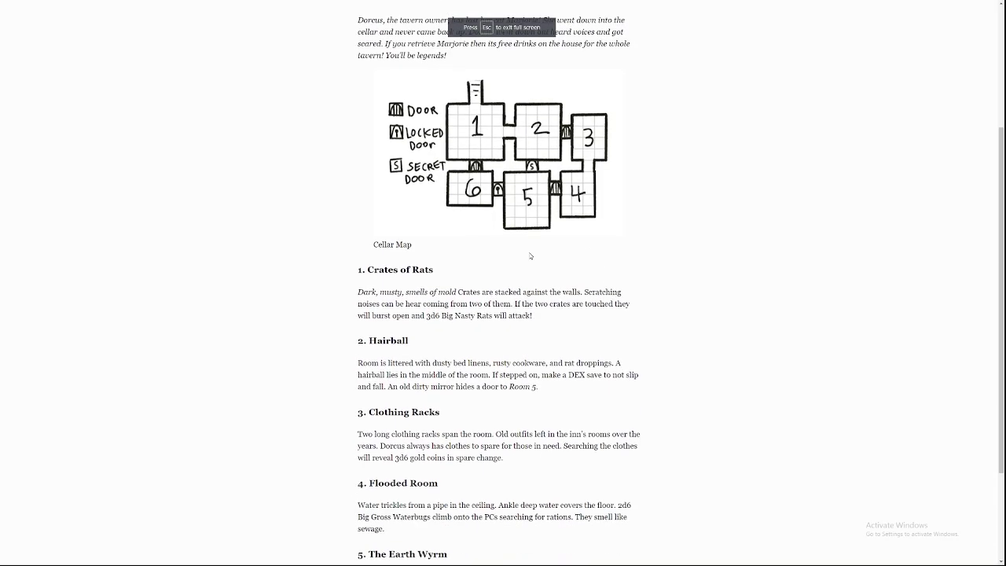
scroll(527, 287, up, 4)
scroll(527, 286, up, 3)
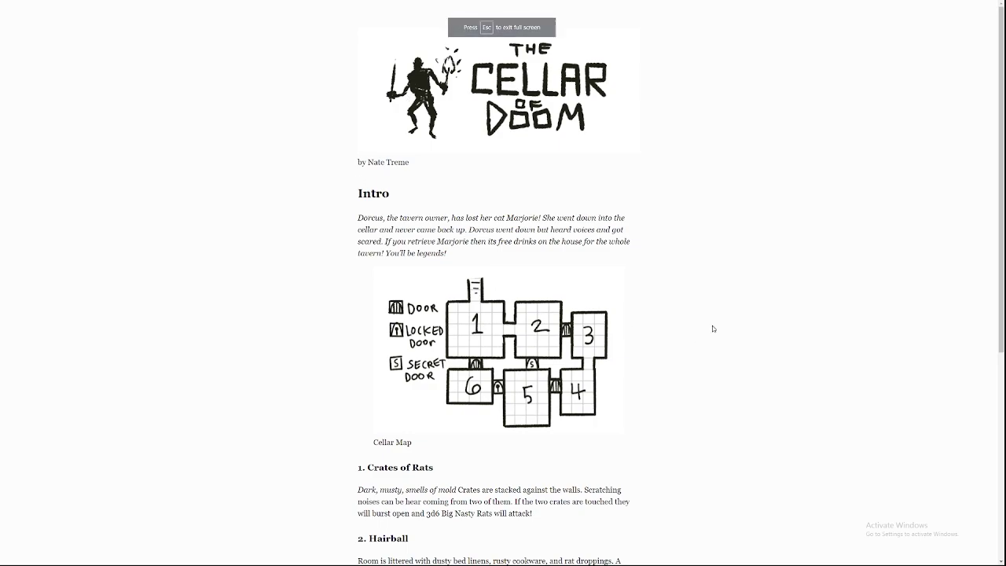
key(Escape)
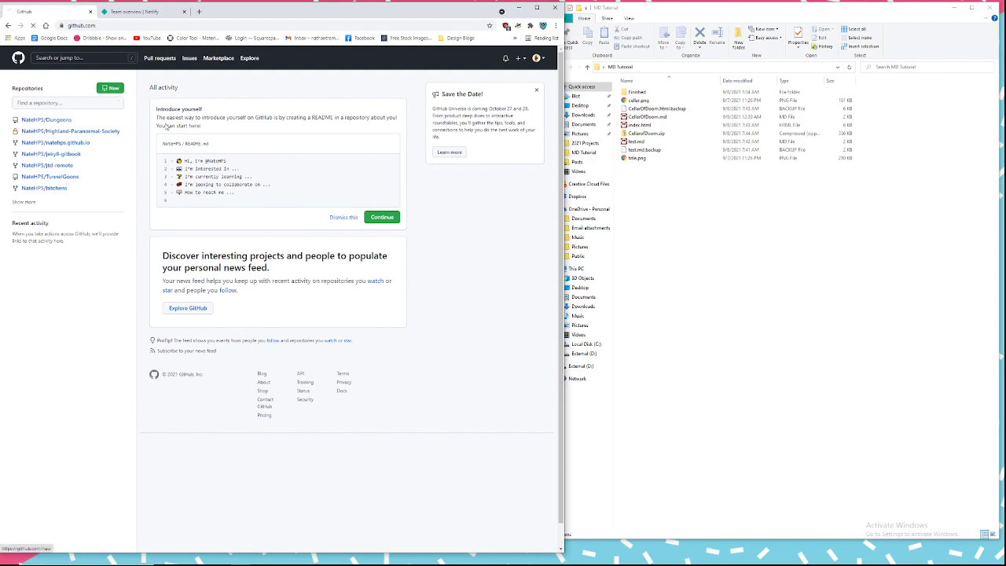
Step: On GitHub, create a public repository named Cellar-Of-Doom with the description "an html dungeon"
click(241, 155)
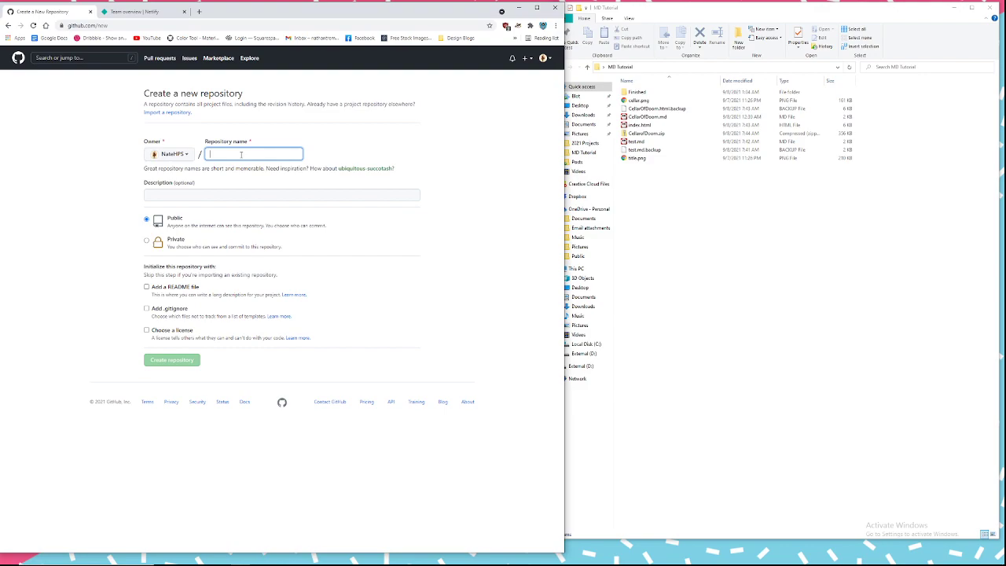
text(Cellar)
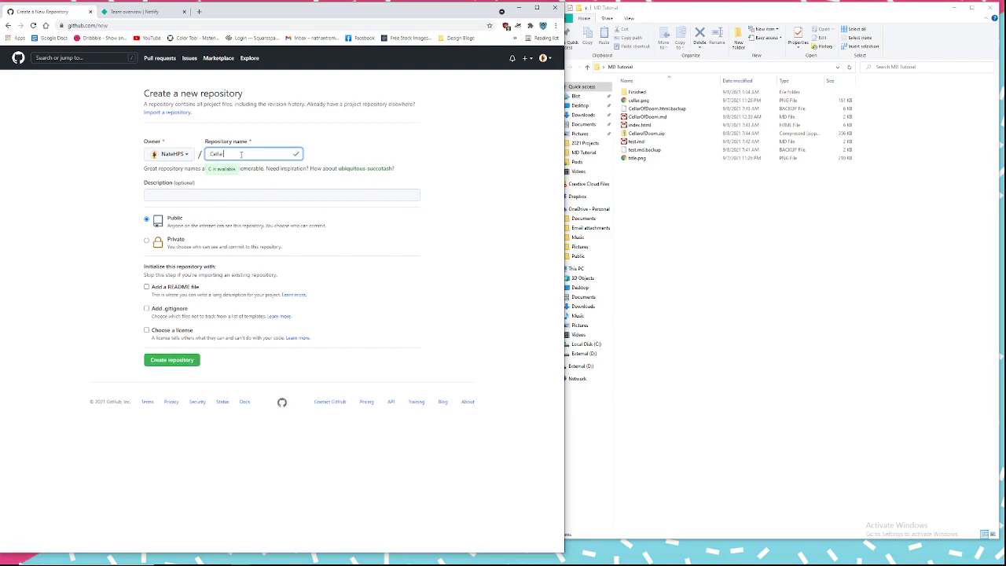
text(-Of-Doom)
click(317, 194)
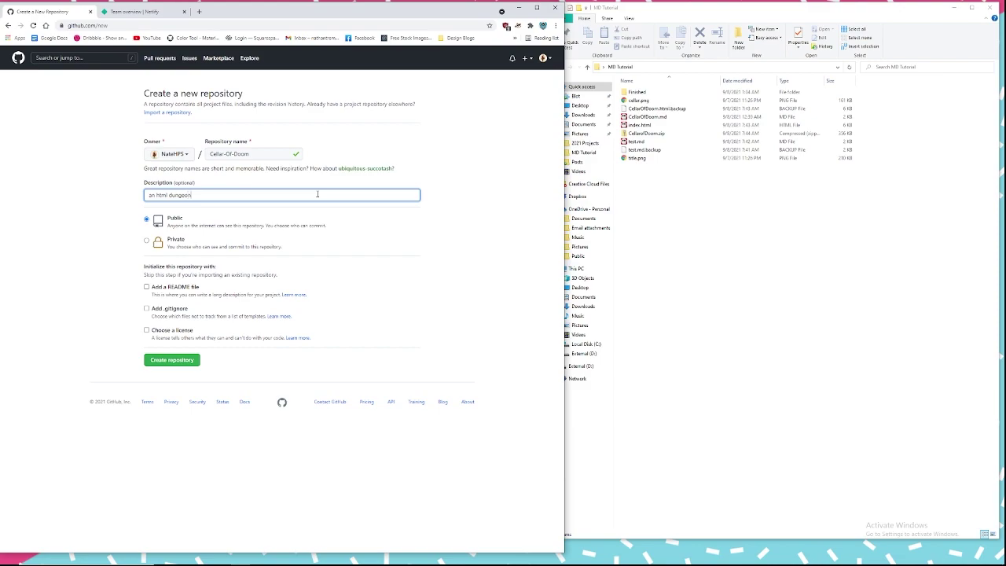
click(175, 359)
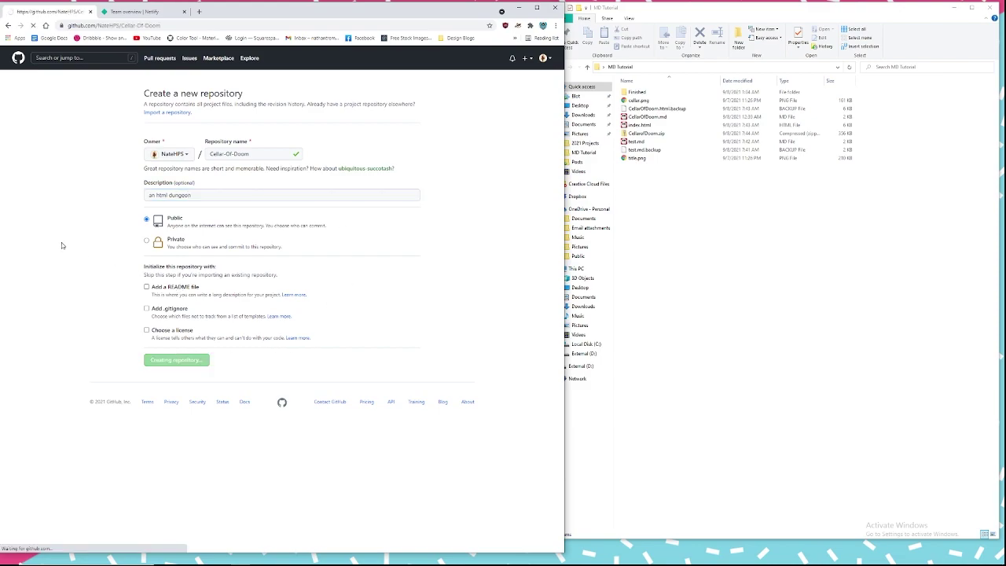
Step: Upload cellar.png, title.png and index.html from the MD Tutorial folder to the new repository and commit them
click(166, 170)
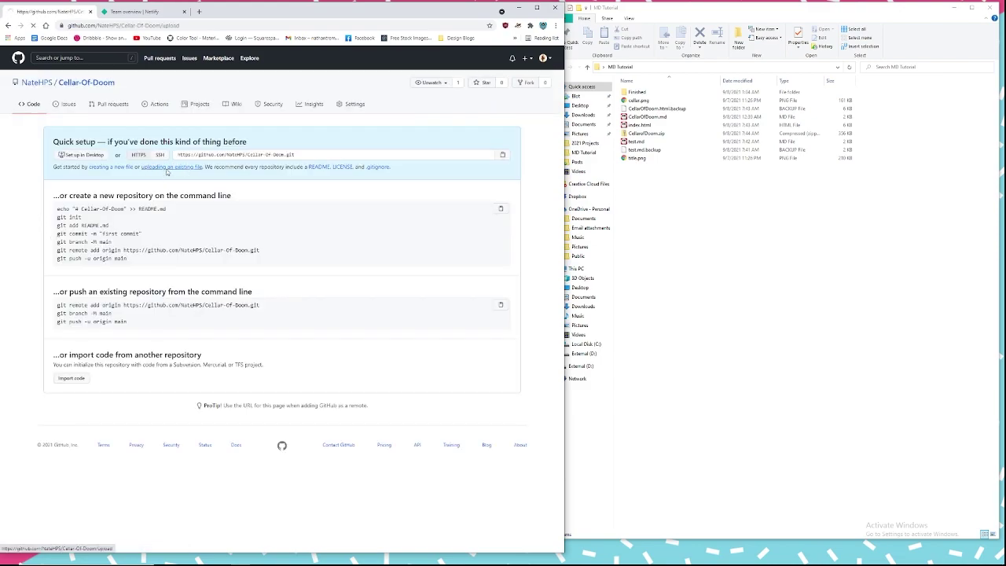
click(638, 100)
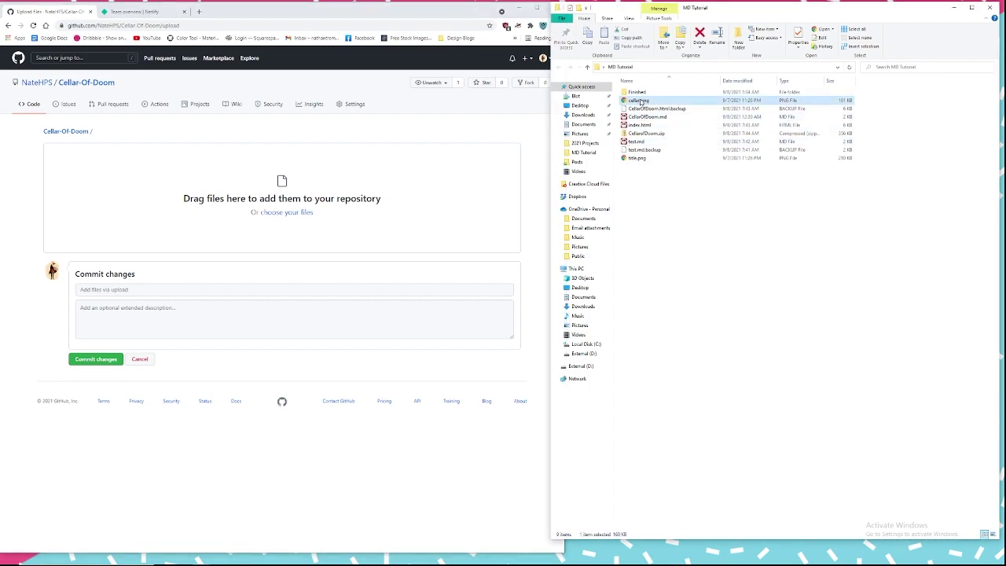
ctrl+click(636, 158)
ctrl+click(647, 126)
drag(647, 126, 314, 197)
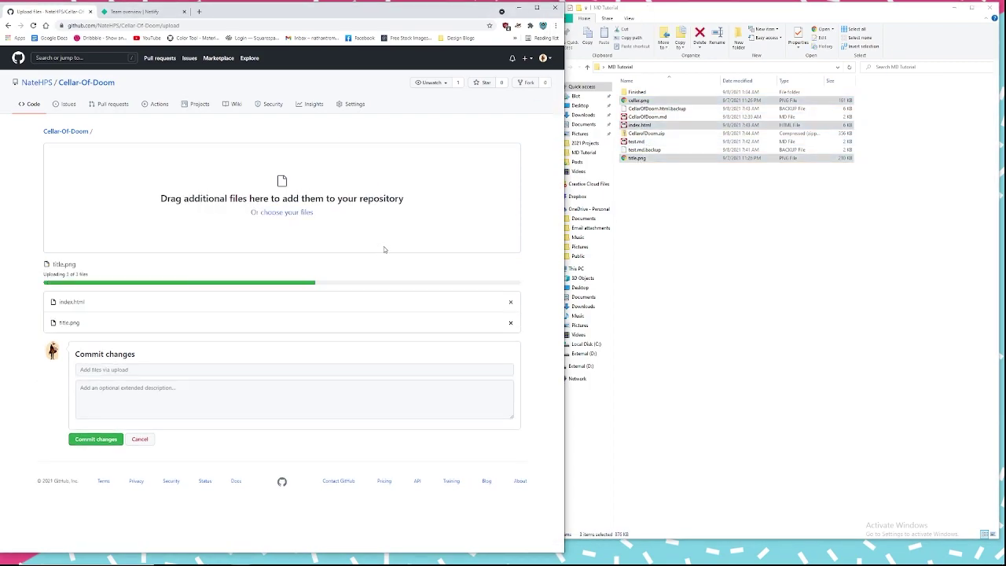
click(95, 429)
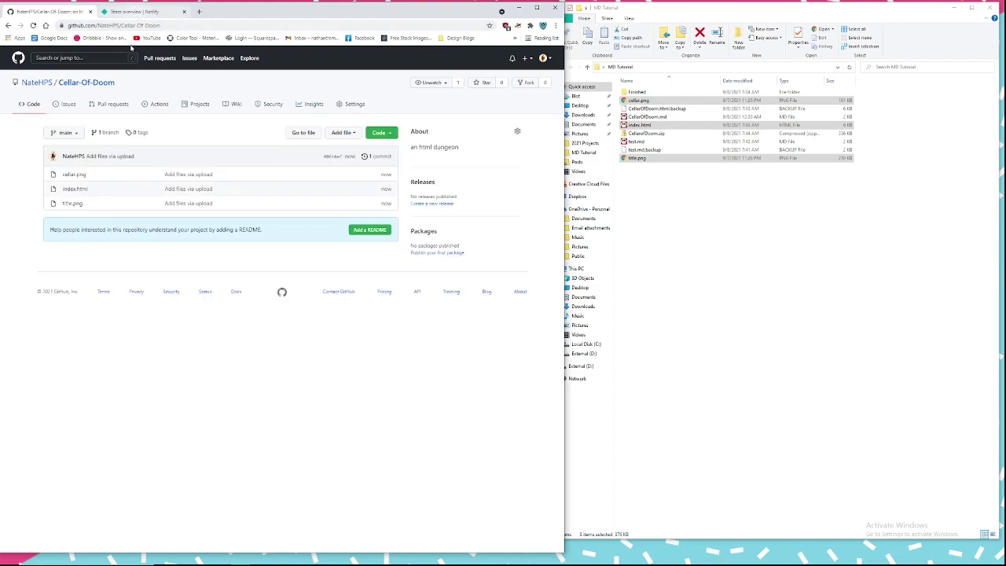
Step: Switch to Netlify and deploy a new site from the Cellar-Of-Doom GitHub repository with the default build settings
click(135, 12)
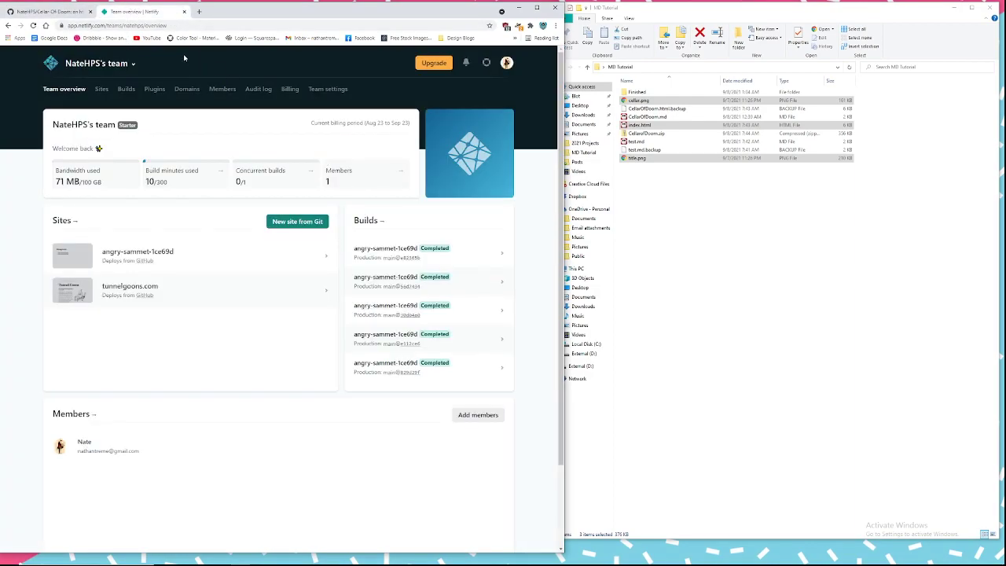
click(298, 225)
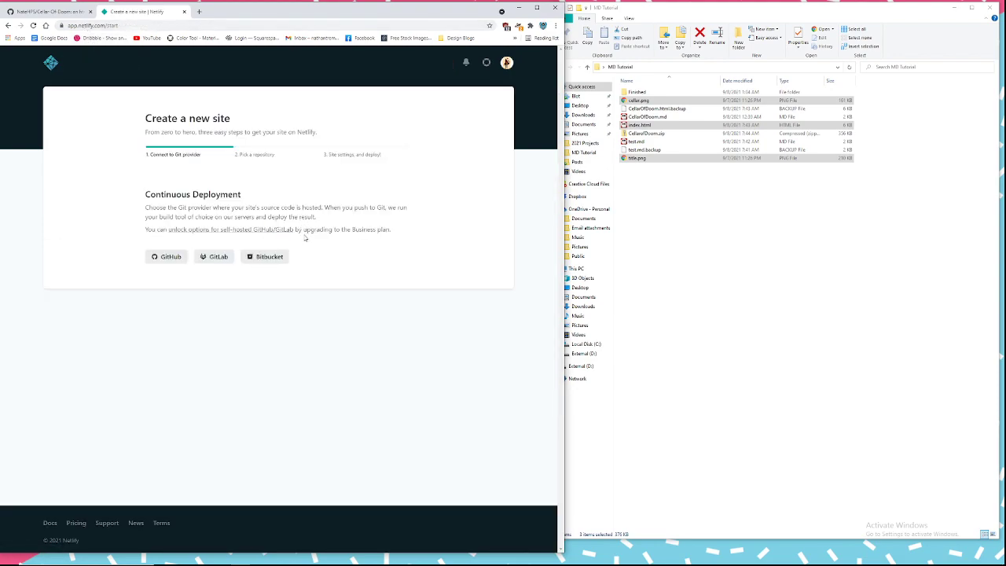
click(157, 259)
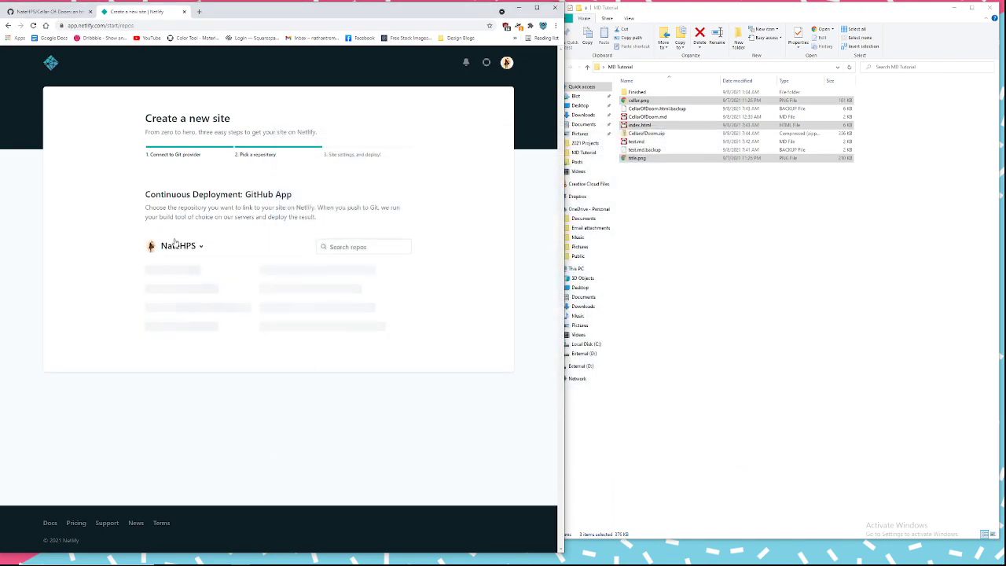
click(210, 279)
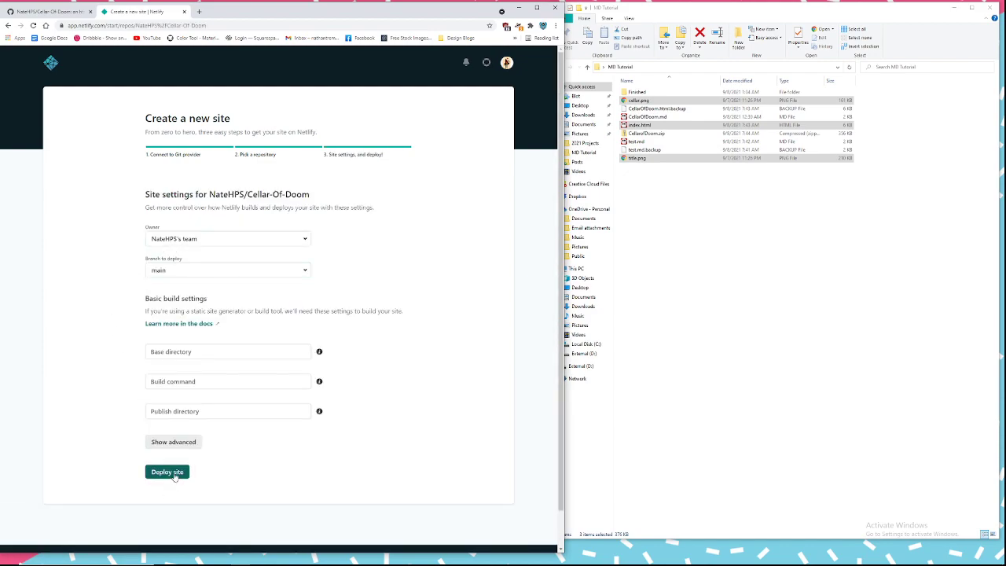
click(174, 472)
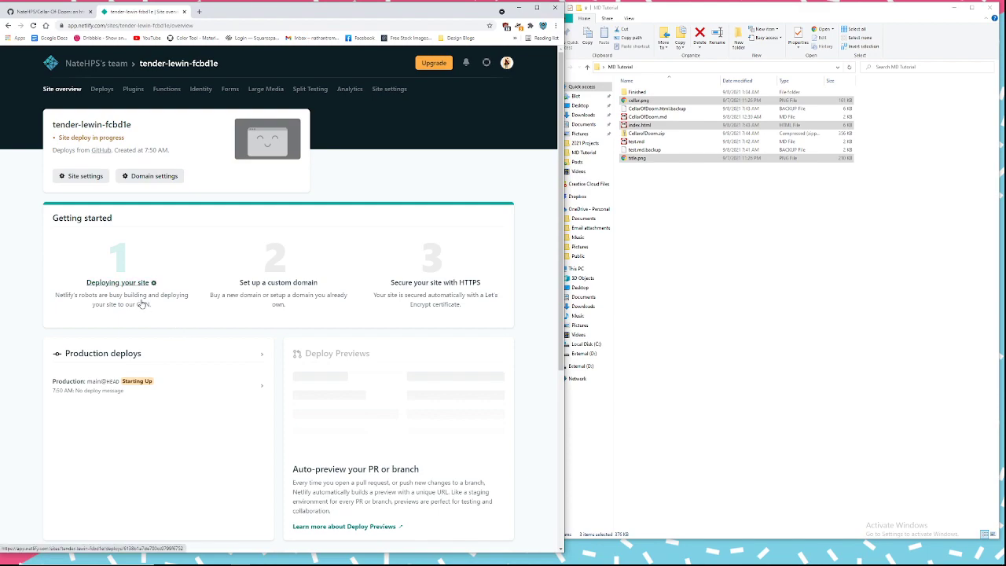
Step: Maximize the browser window, open the deployed Netlify site from its web address and look through the published adventure page
key(super+Up)
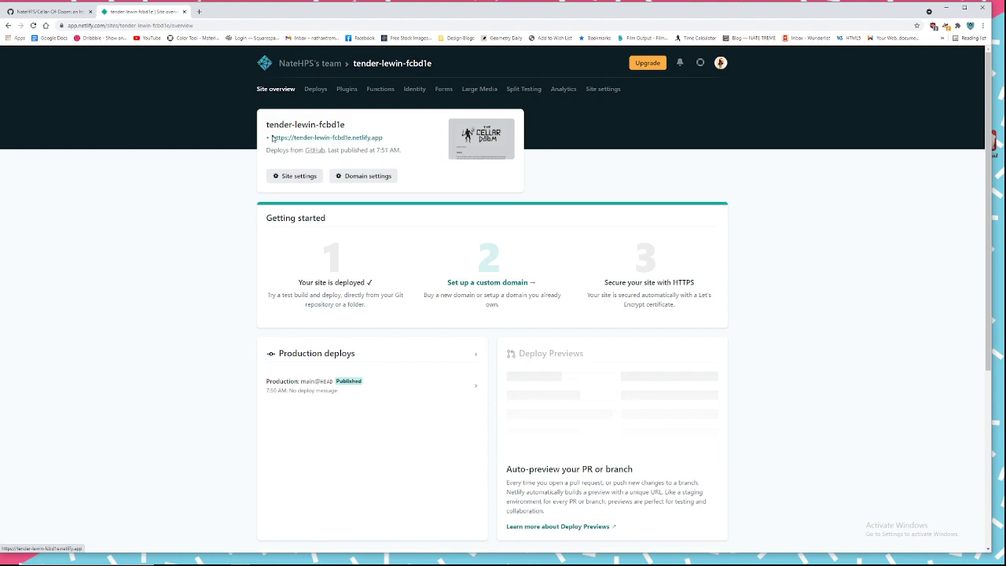
drag(267, 139, 388, 143)
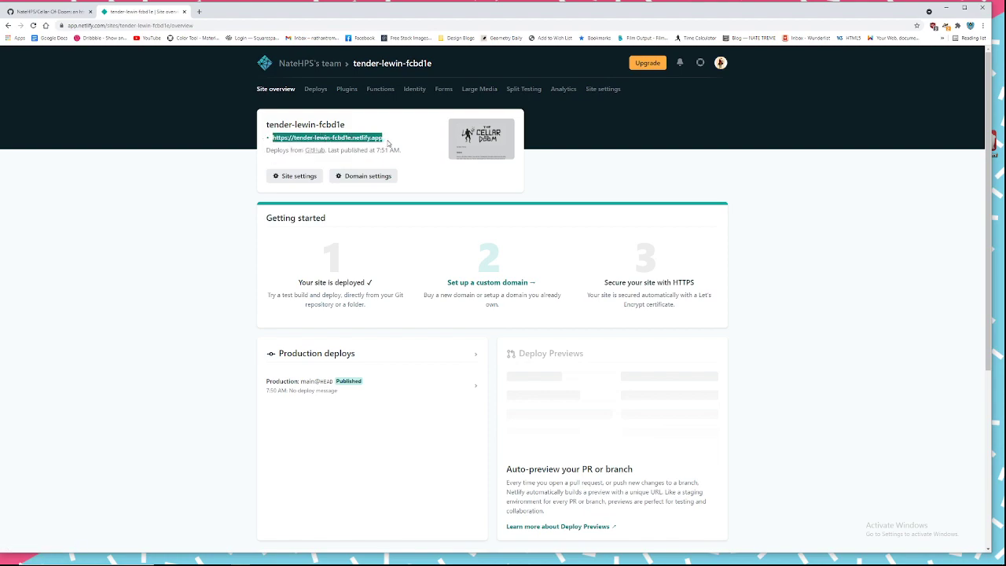
click(353, 144)
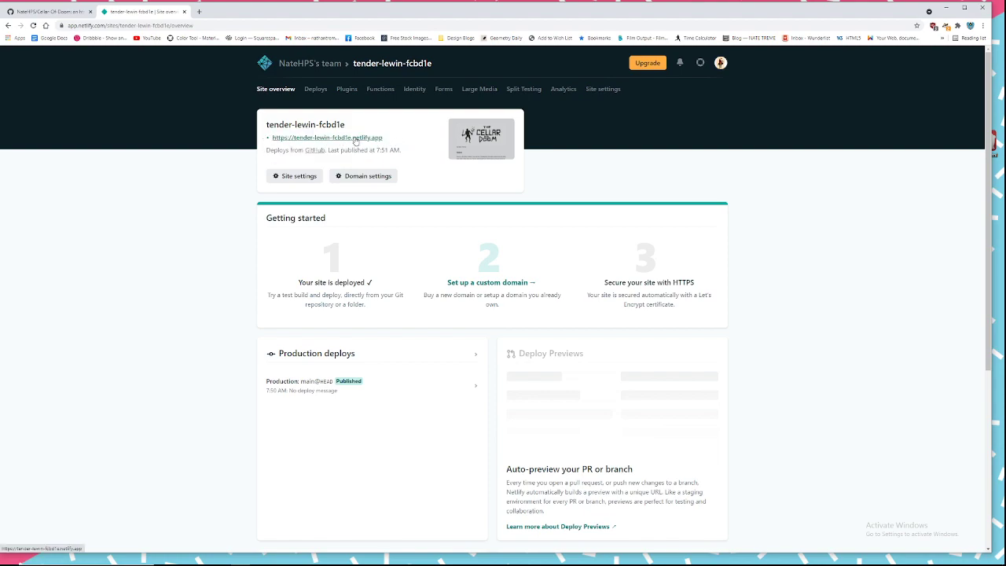
click(354, 139)
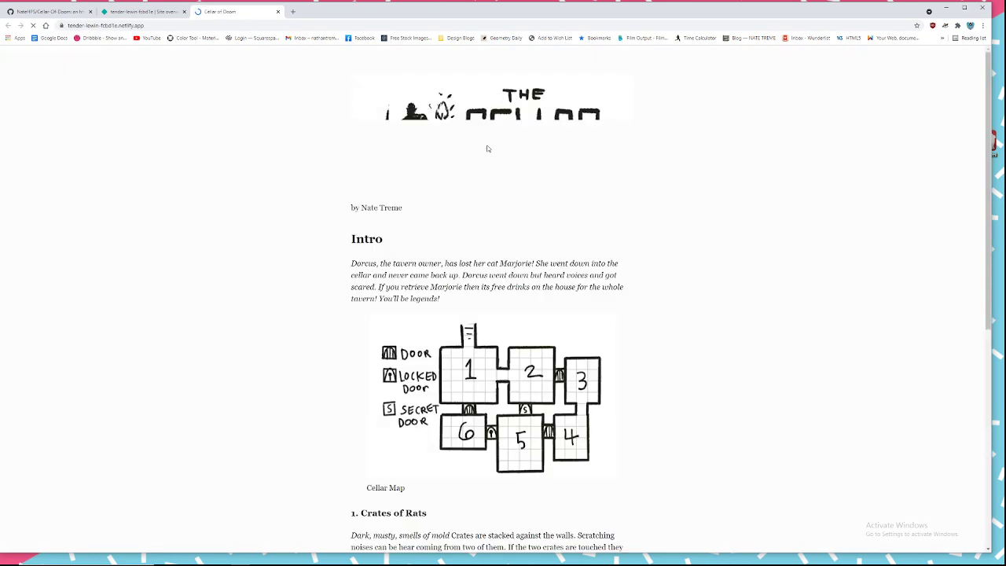
scroll(487, 151, down, 5)
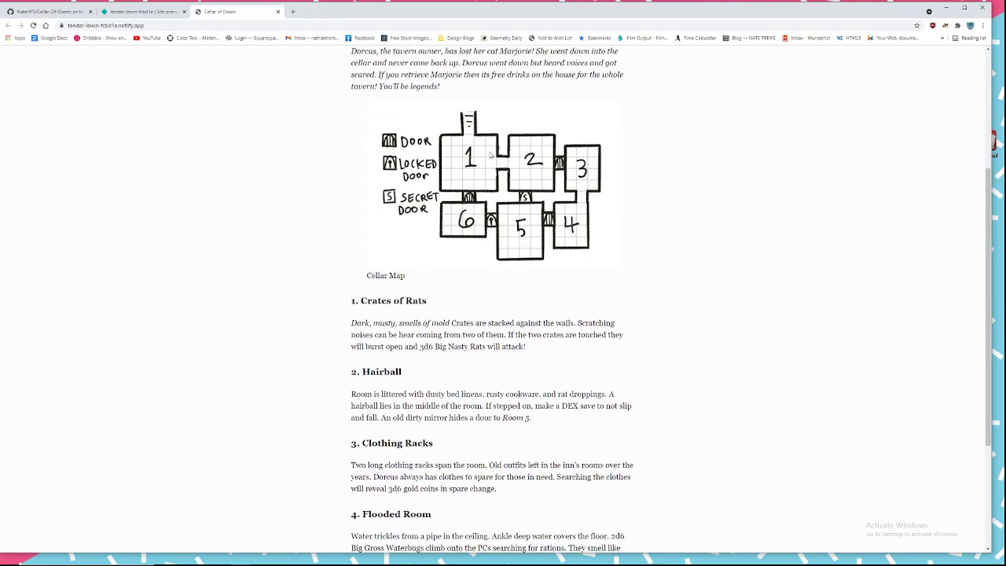
scroll(481, 154, up, 5)
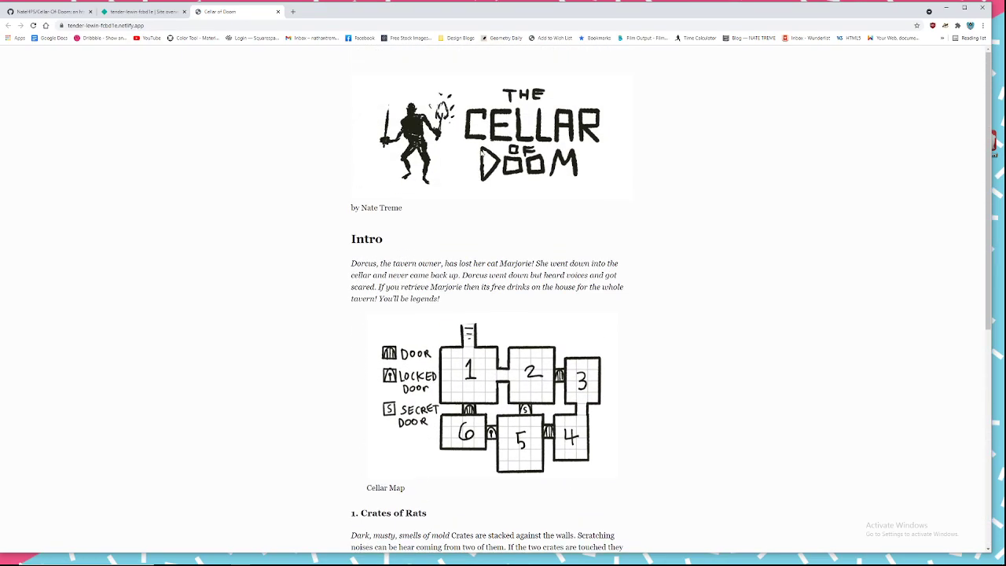